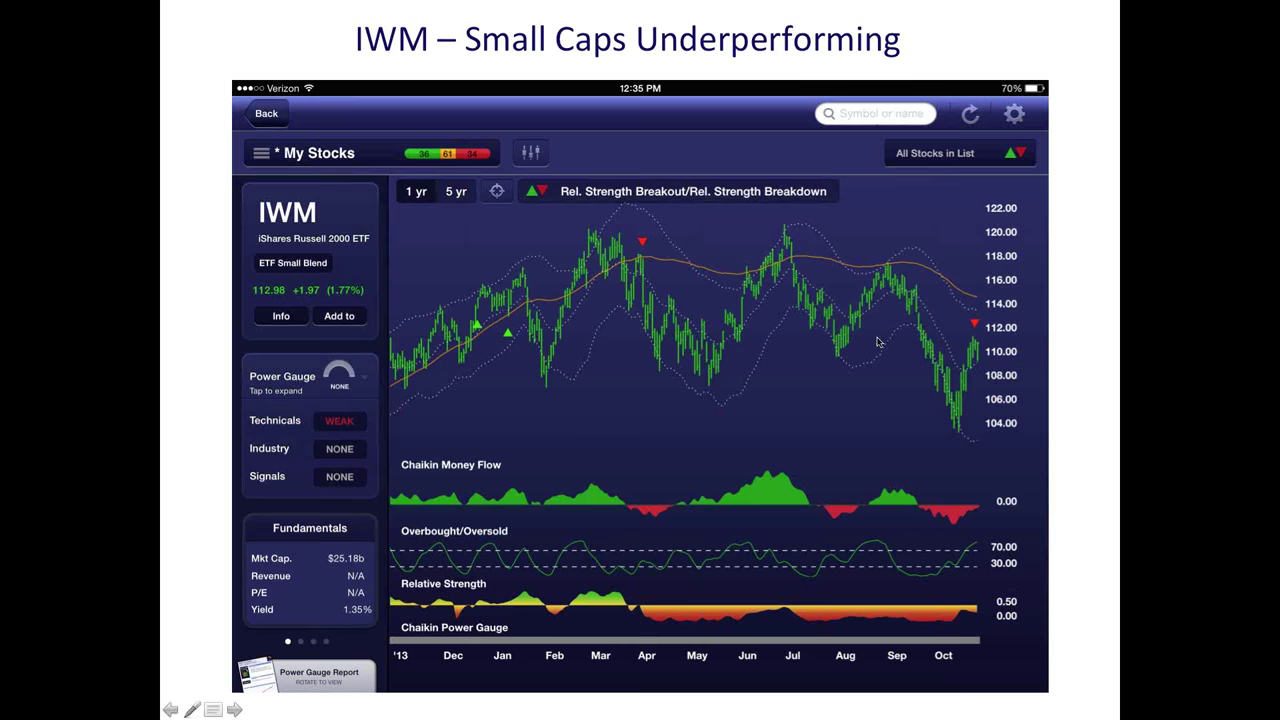
click(878, 342)
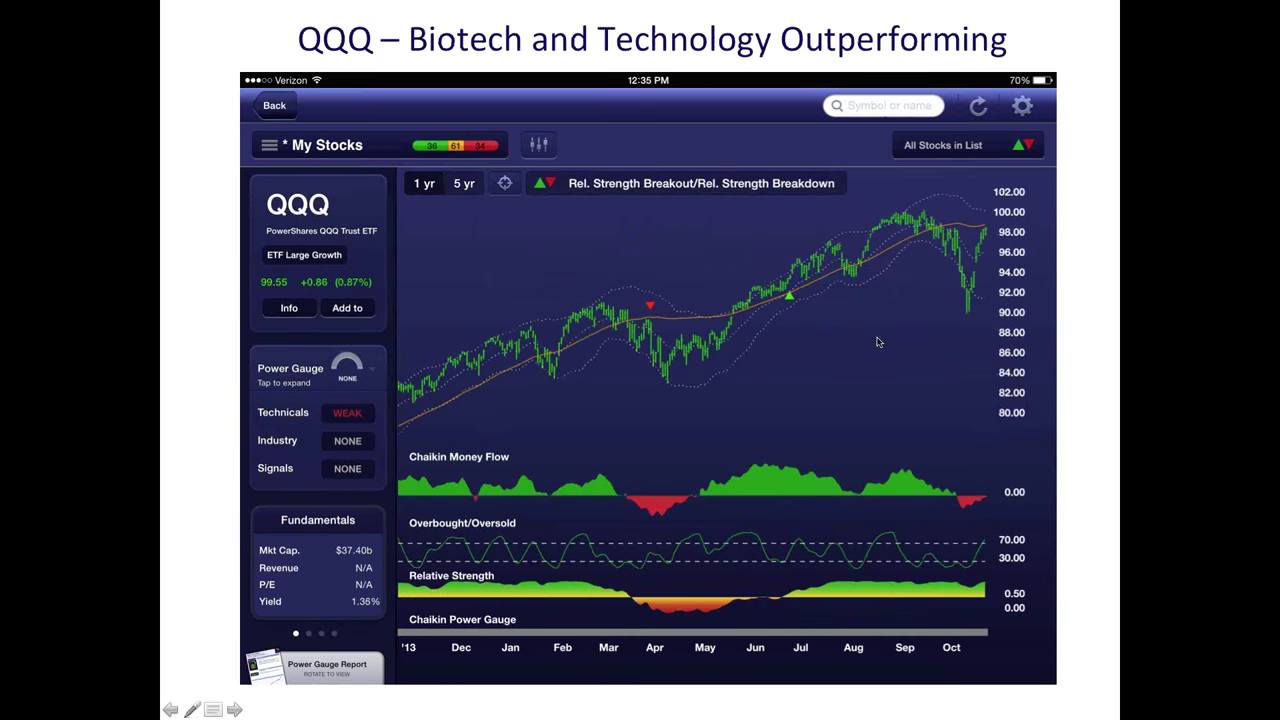
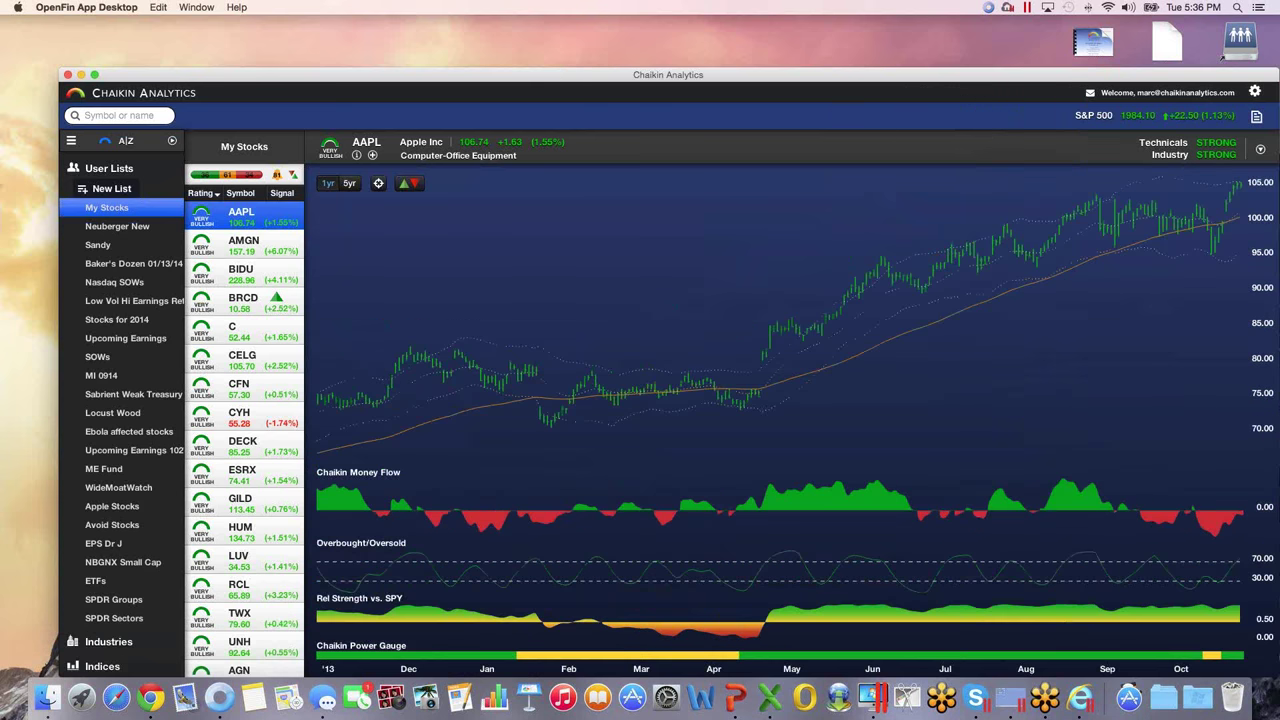
Step: Enlarge the Chaikin Analytics window up to the upper-left corner of the desktop
drag(62, 72, 4, 48)
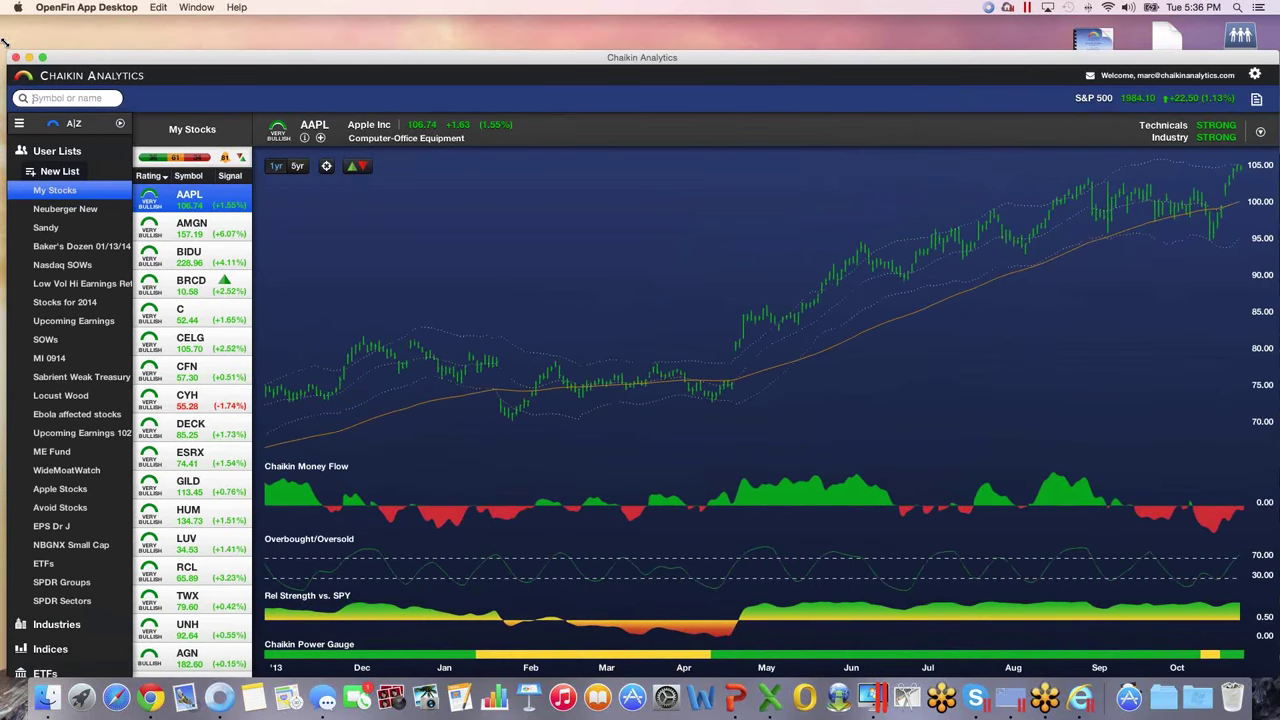
drag(4, 42, 2, 14)
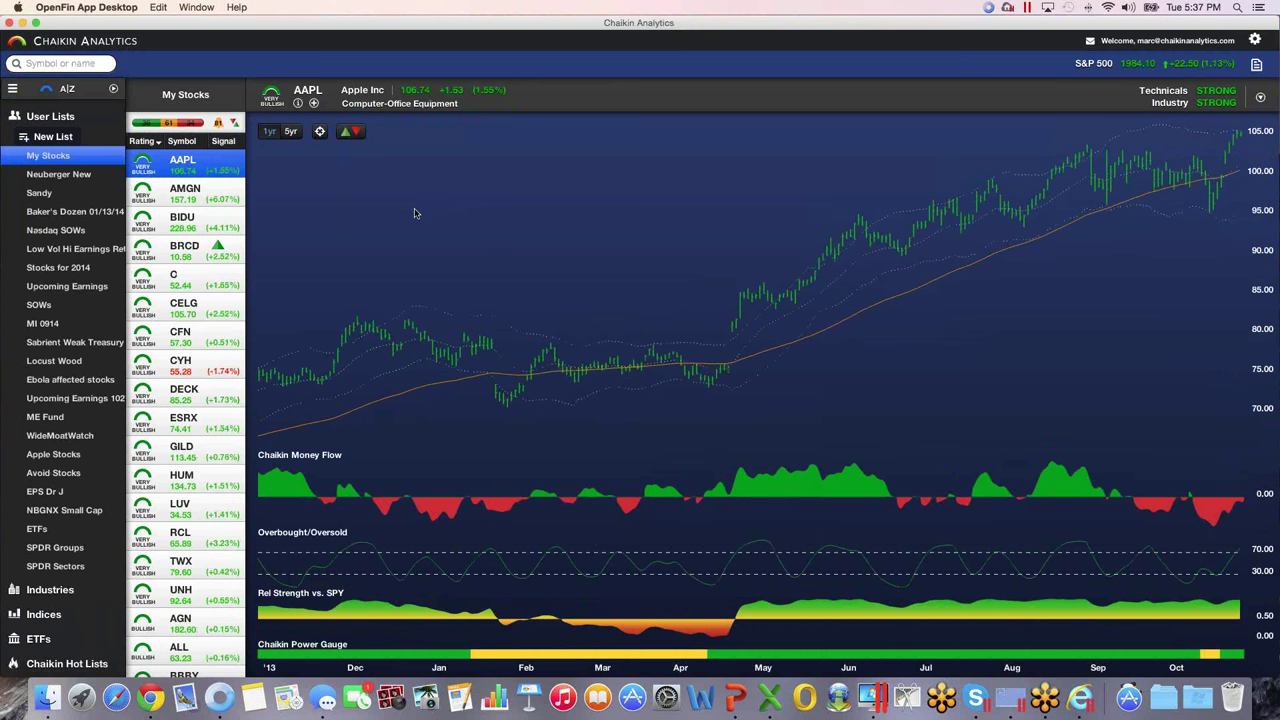
Step: Chart AMGN and CELG from My Stocks, and display the Oversold Buy/Overbought Sell signals on the CELG chart
click(215, 197)
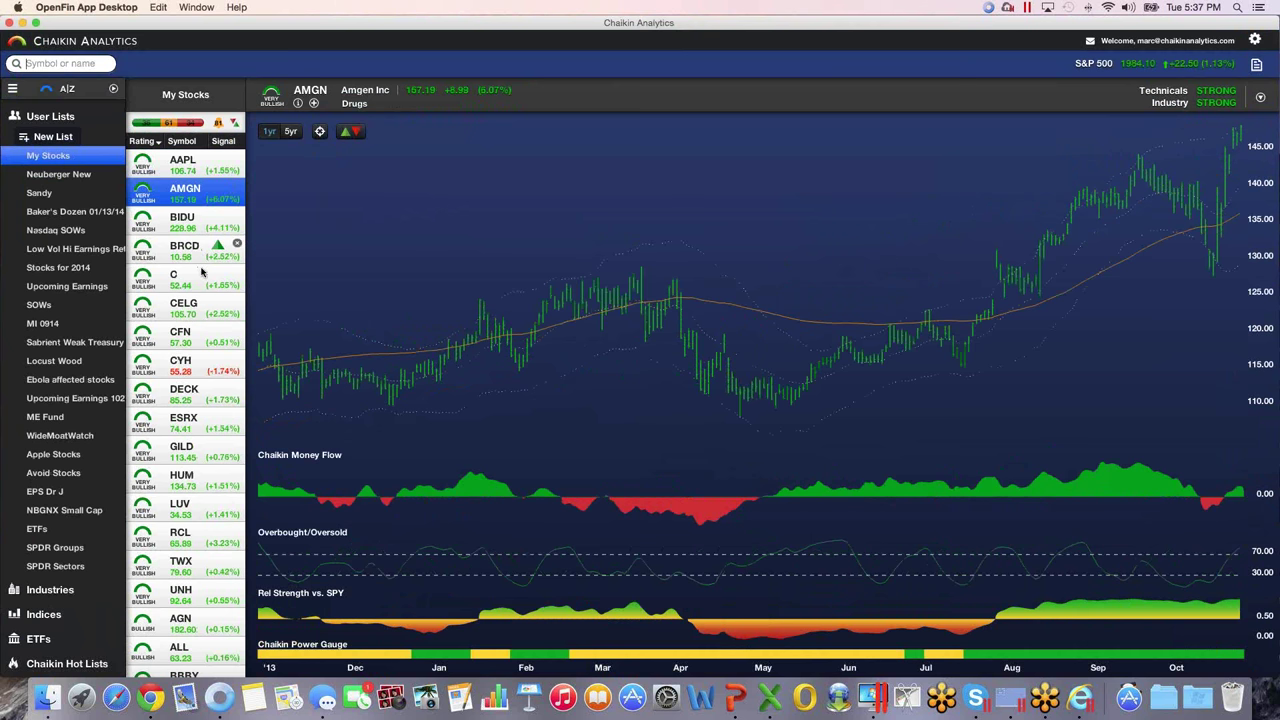
click(203, 303)
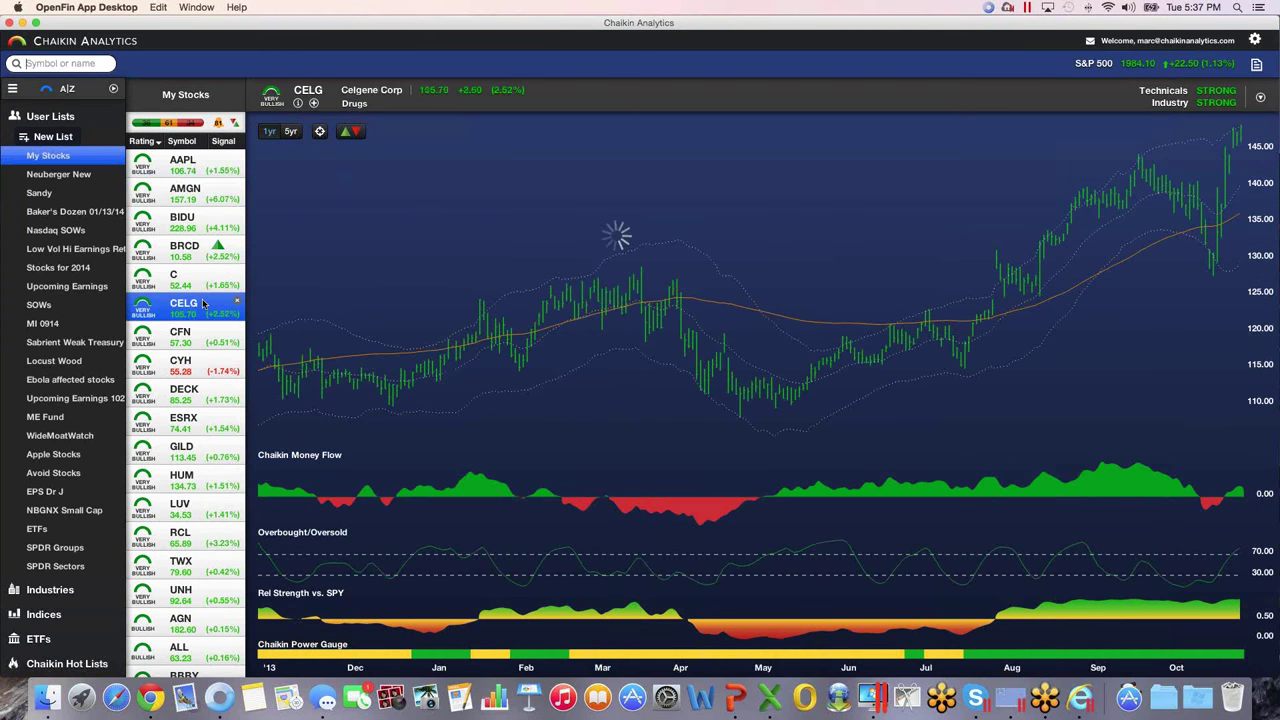
click(347, 134)
click(376, 231)
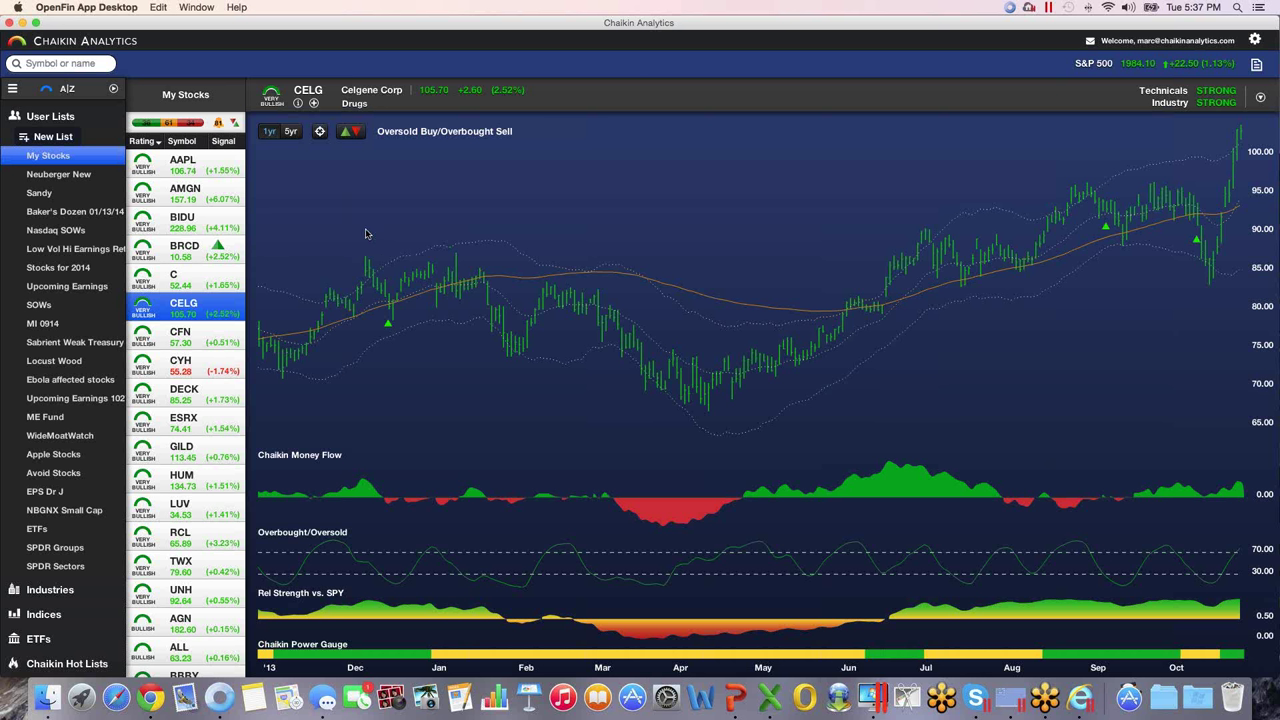
Step: Look up RAD (Rite Aid Corp), open its chart, and compare the five-year view with the one-year view
click(99, 62)
text(RAD)
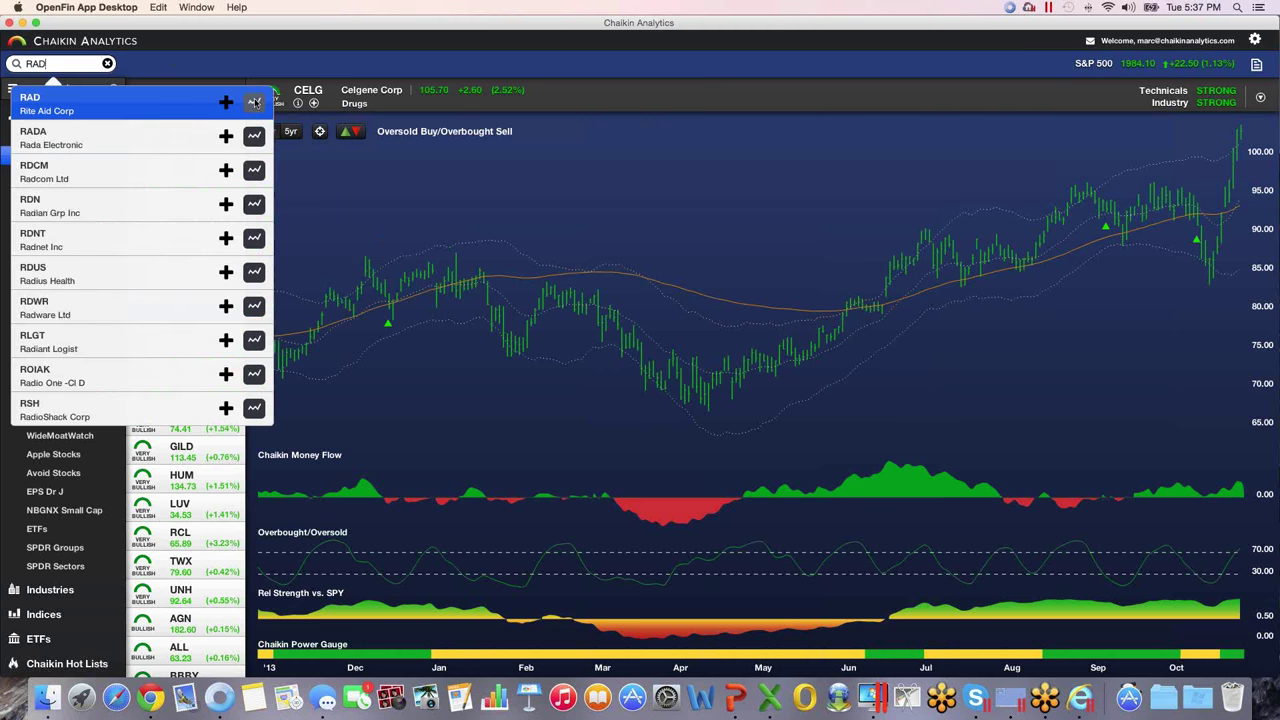
click(255, 102)
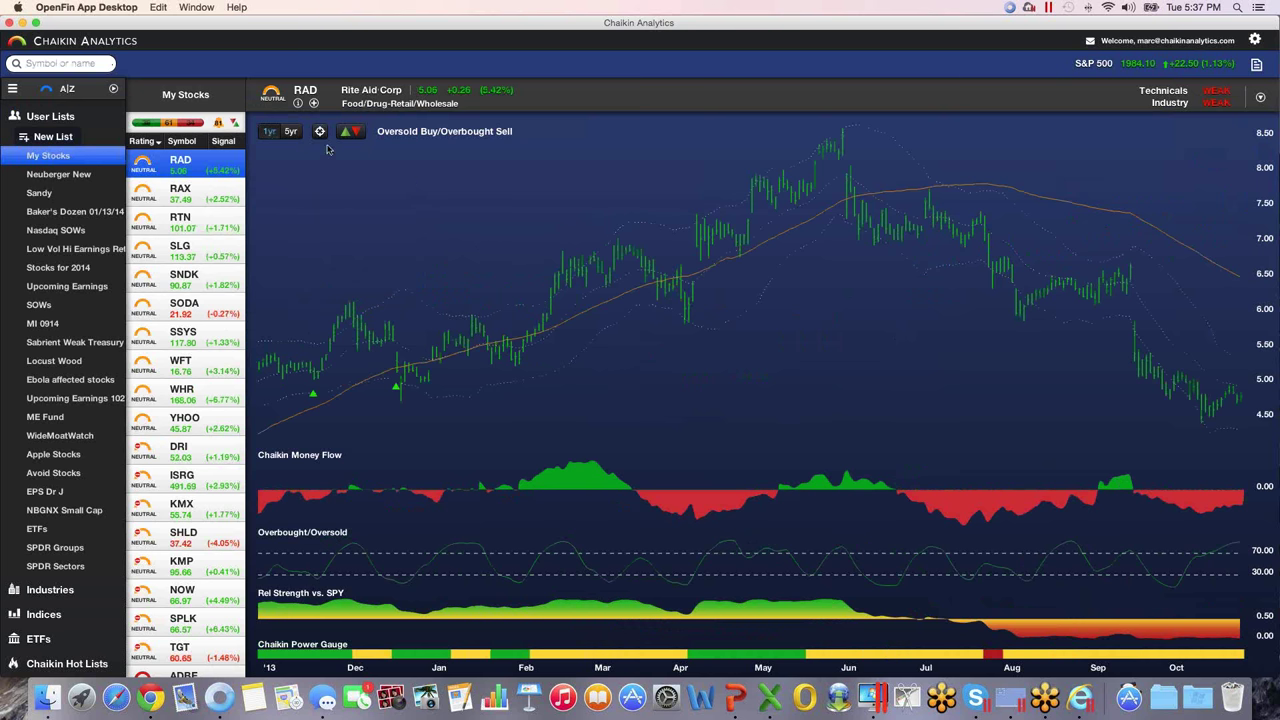
click(291, 132)
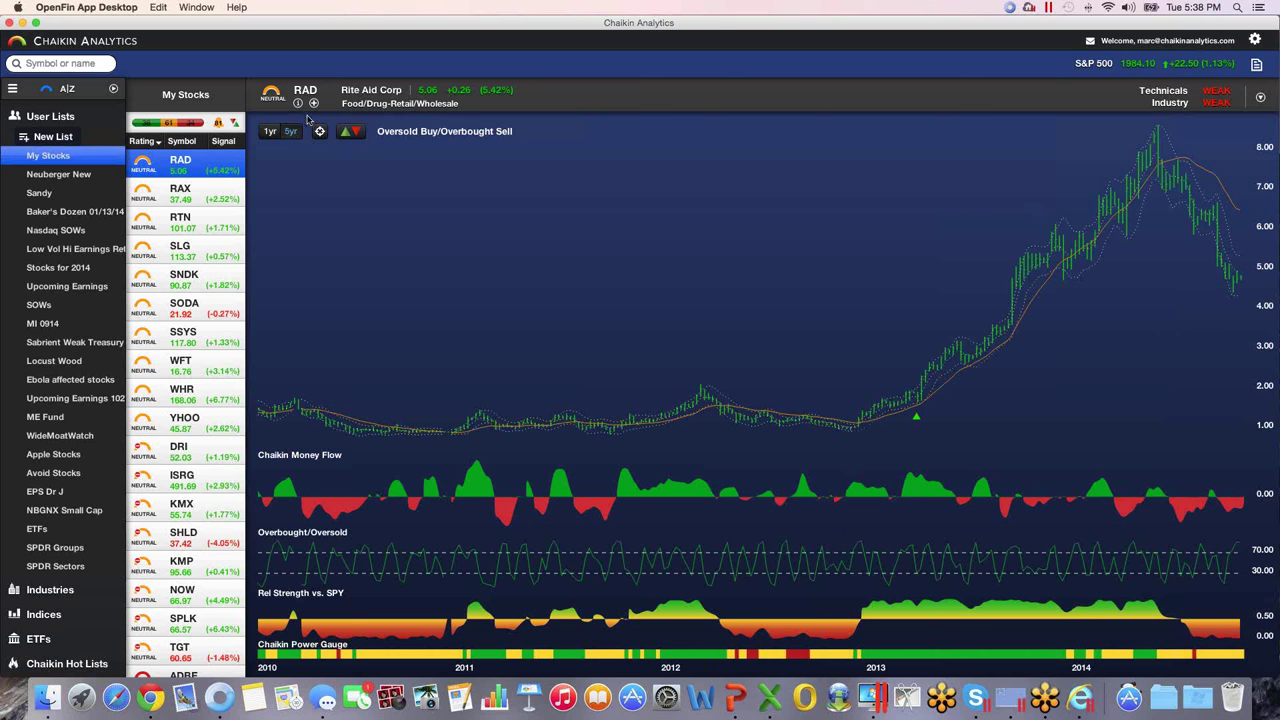
click(272, 133)
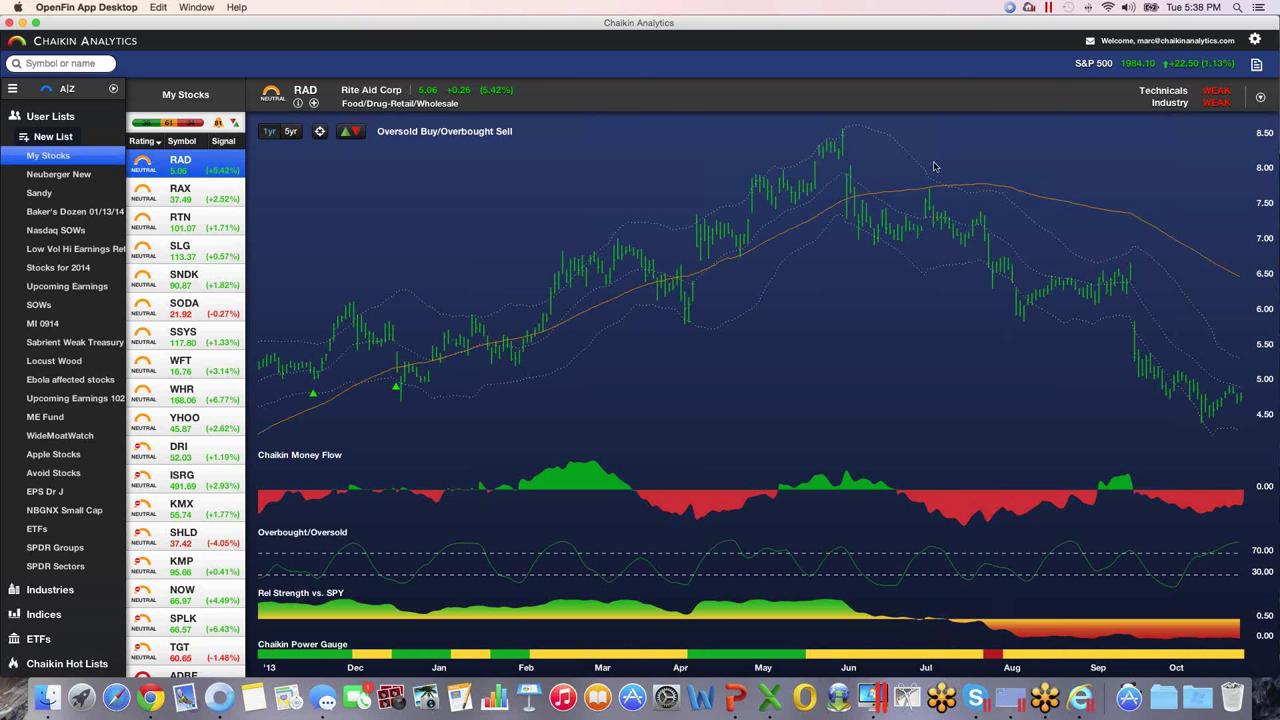
Step: Switch the signals displayed on the RAD chart to Rel. Strength Buy/Rel. Strength Sell
click(362, 134)
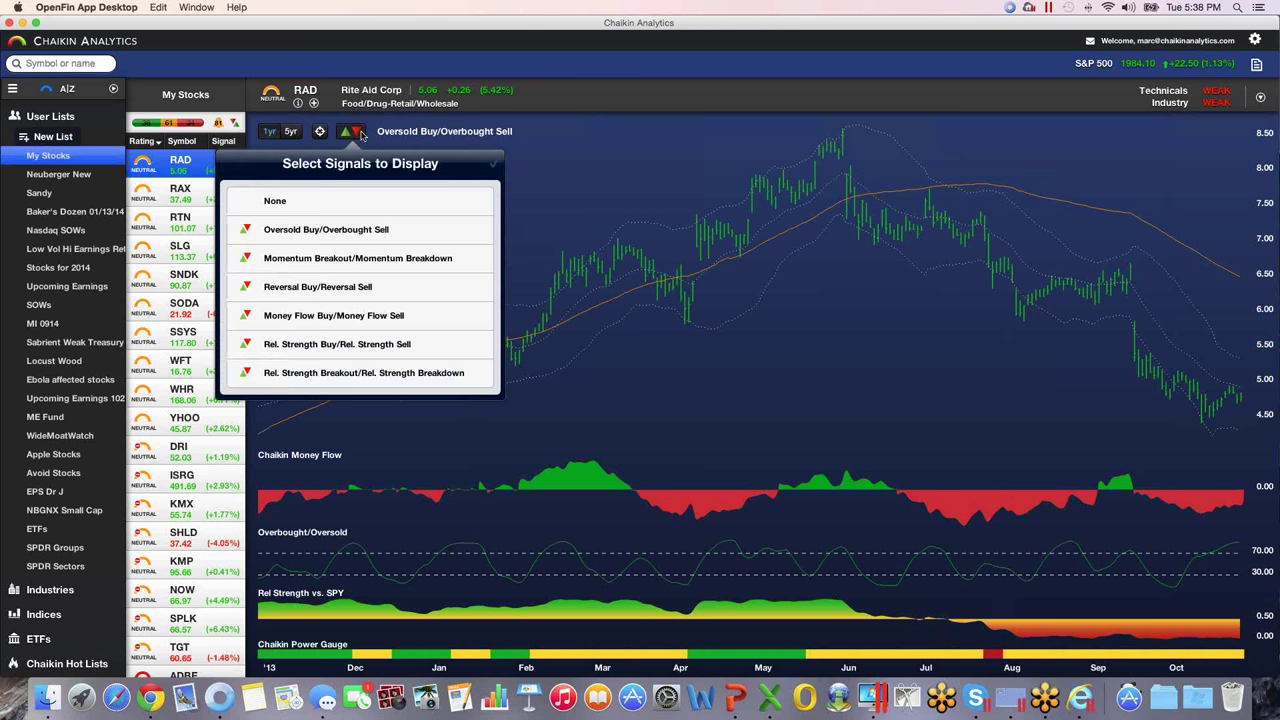
click(379, 224)
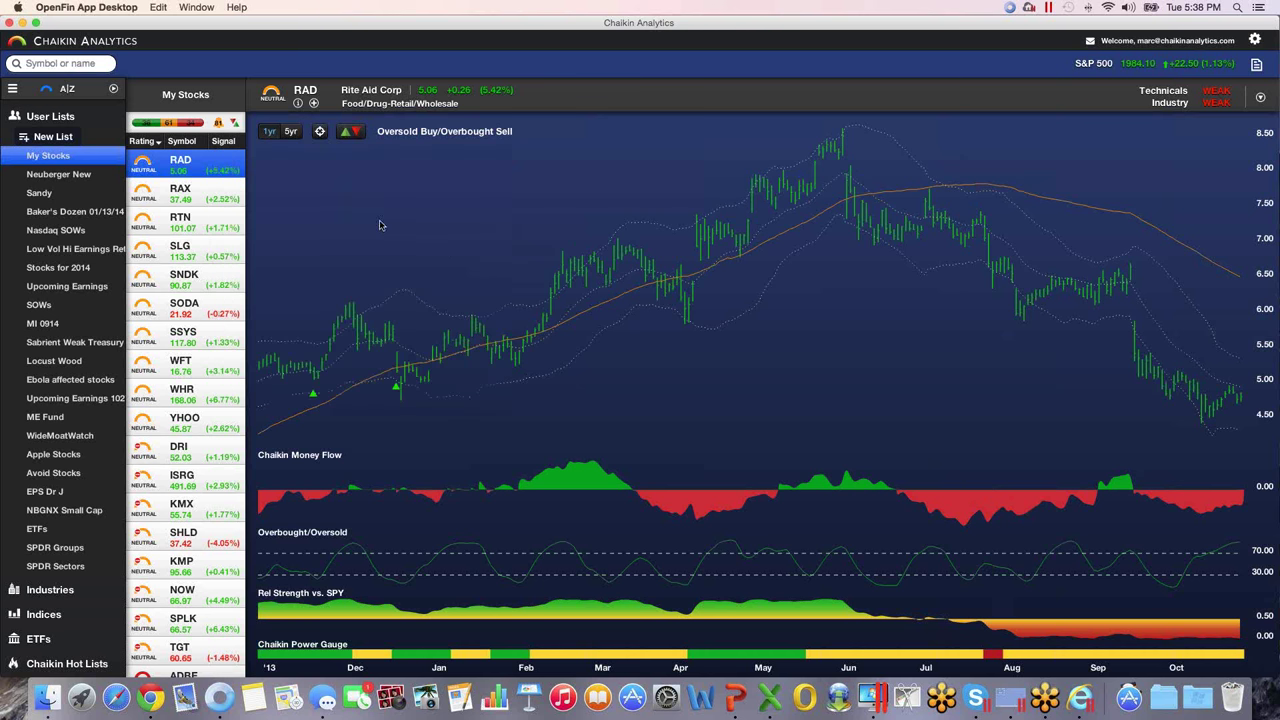
click(352, 131)
click(378, 344)
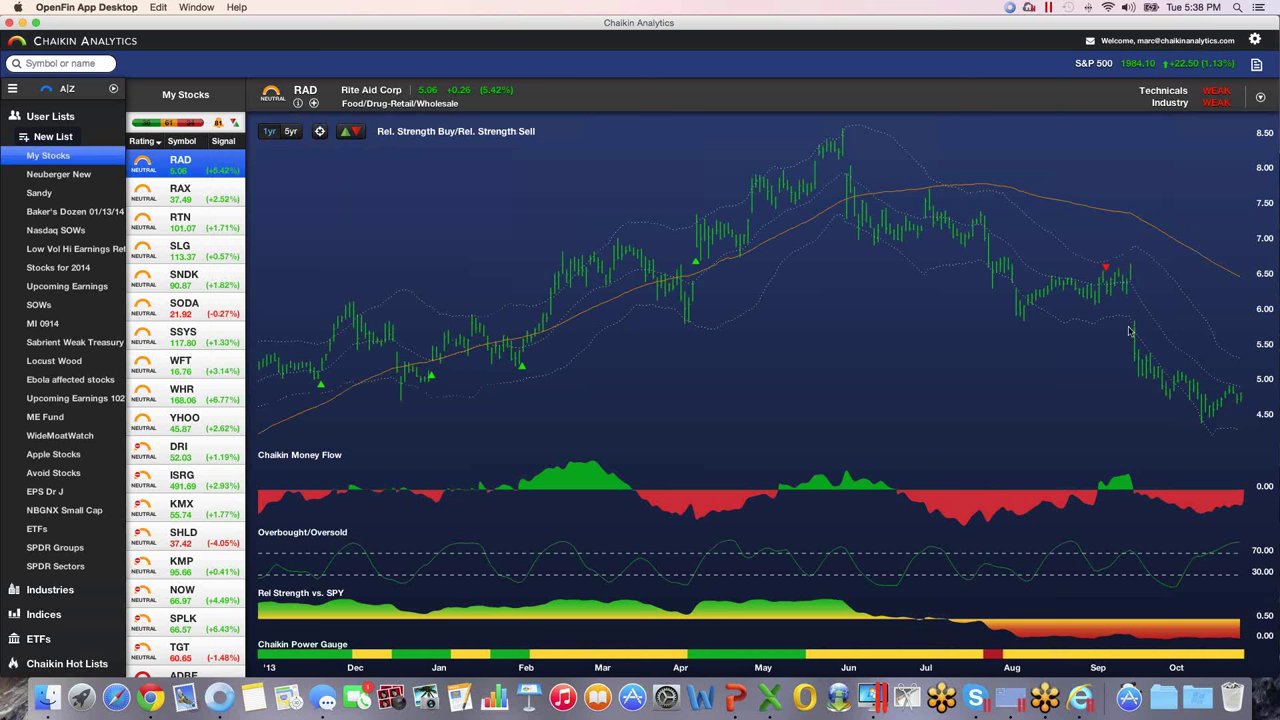
Step: Look up ARO (Aeropostale Inc) and open its chart
click(100, 63)
text(ARO)
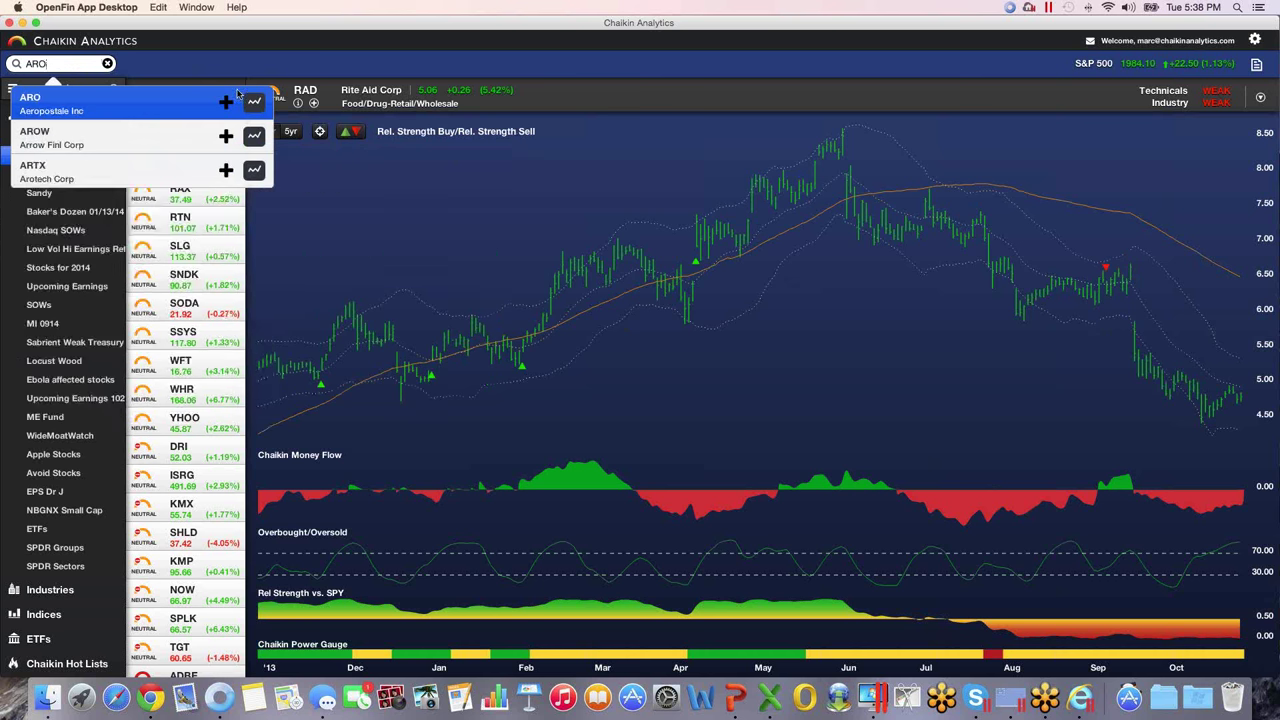
click(251, 102)
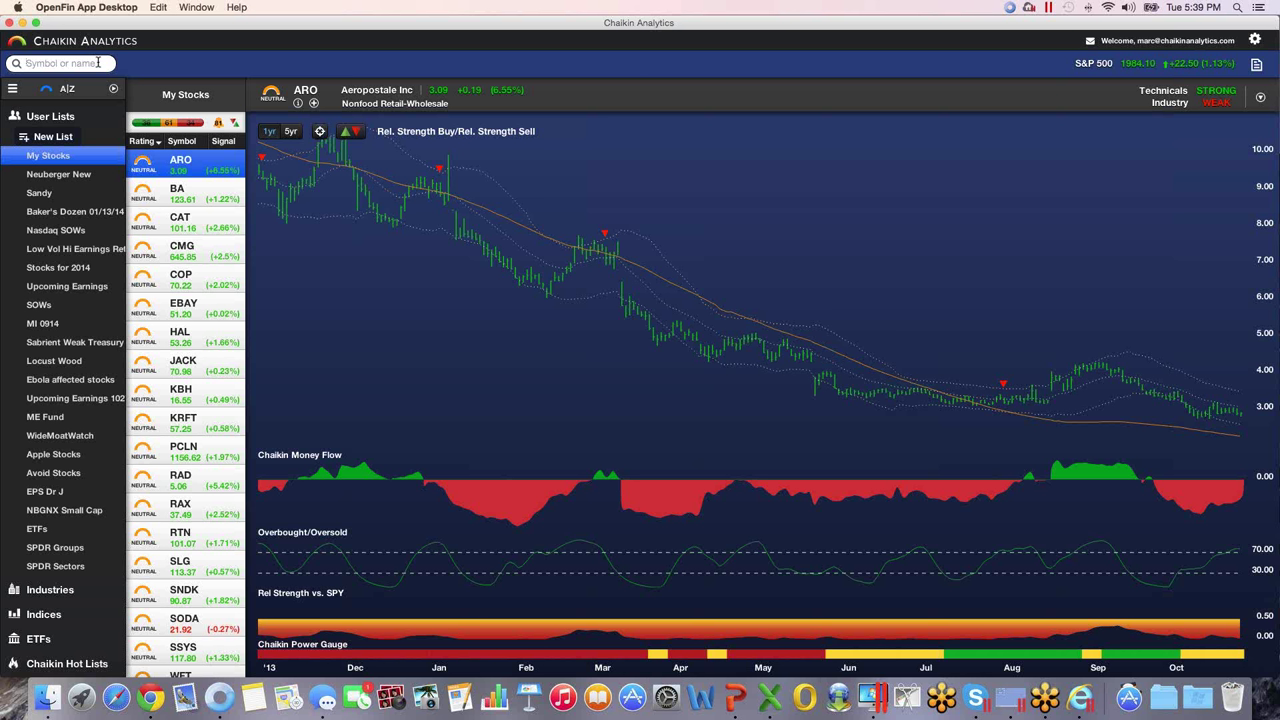
Step: Look up LAKE (Lakeland Inds) and open its chart
text(L)
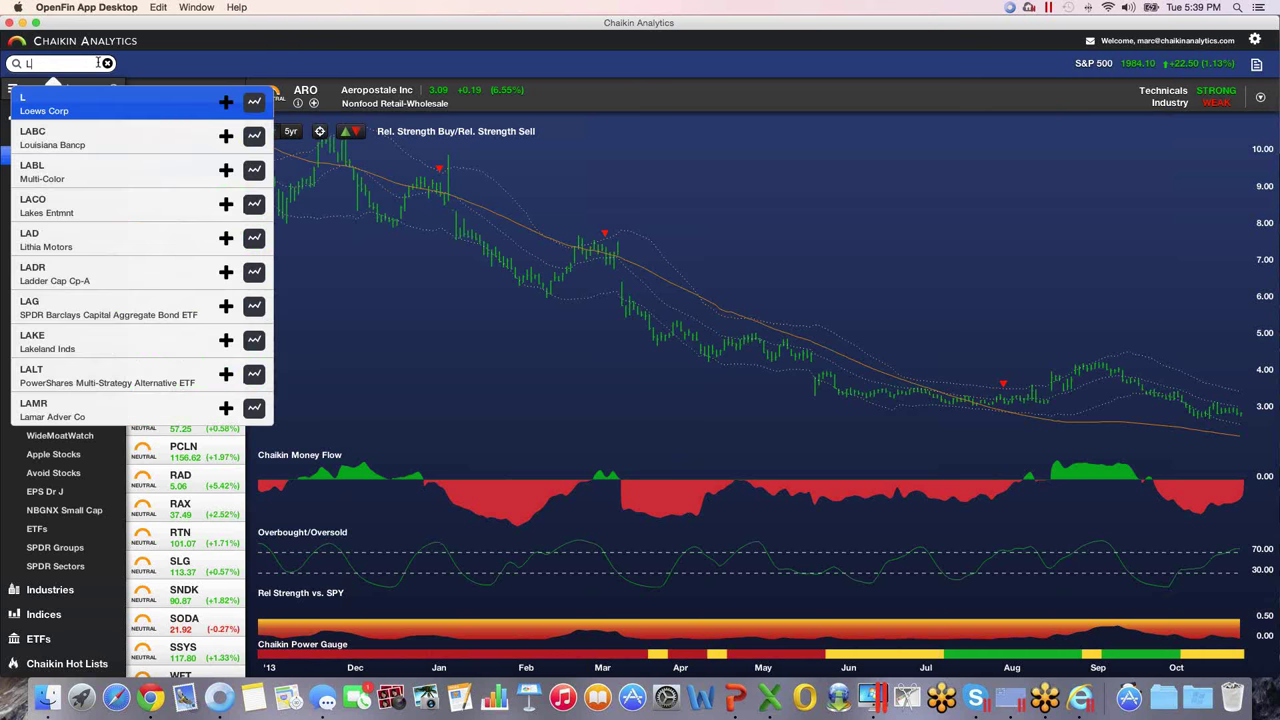
text(A)
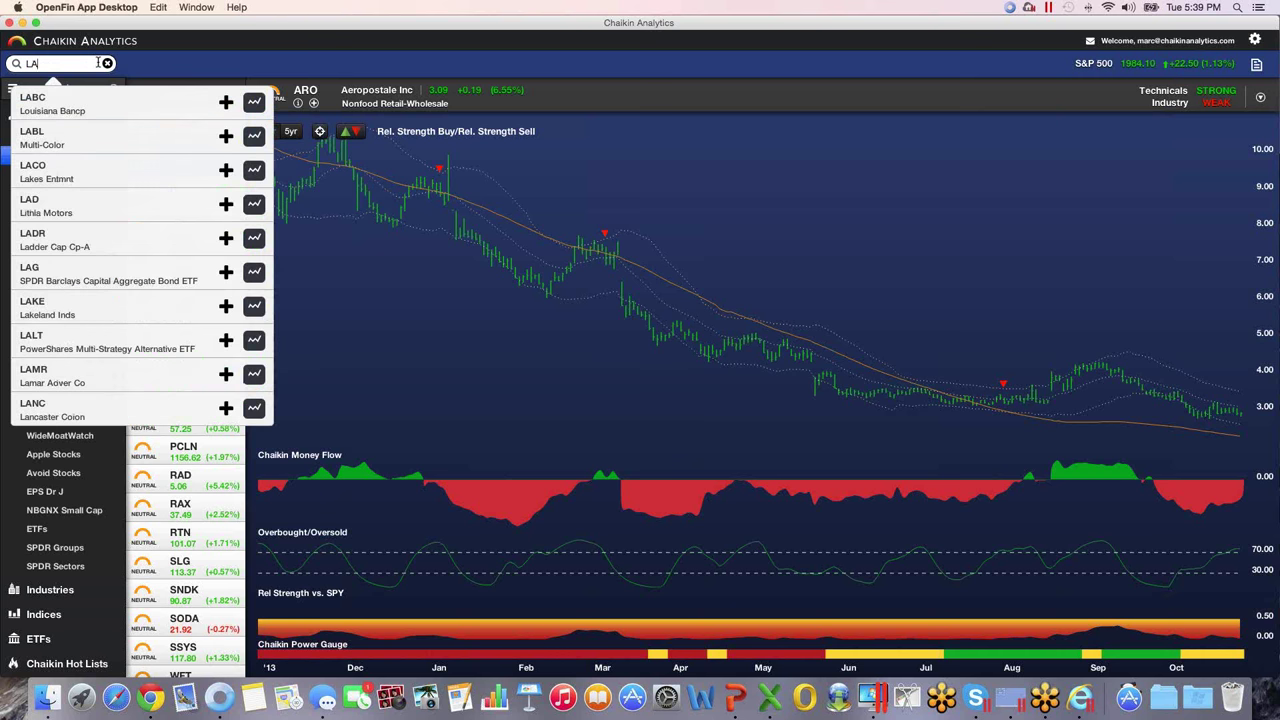
text(KE)
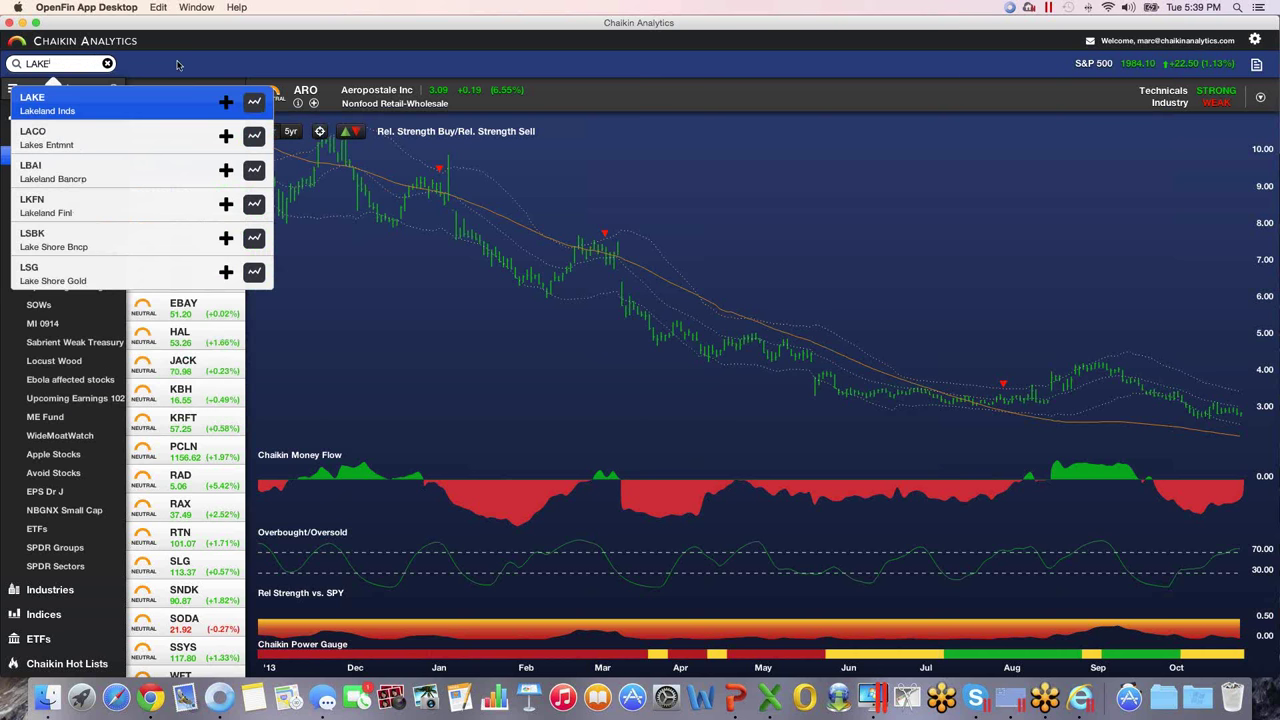
click(254, 102)
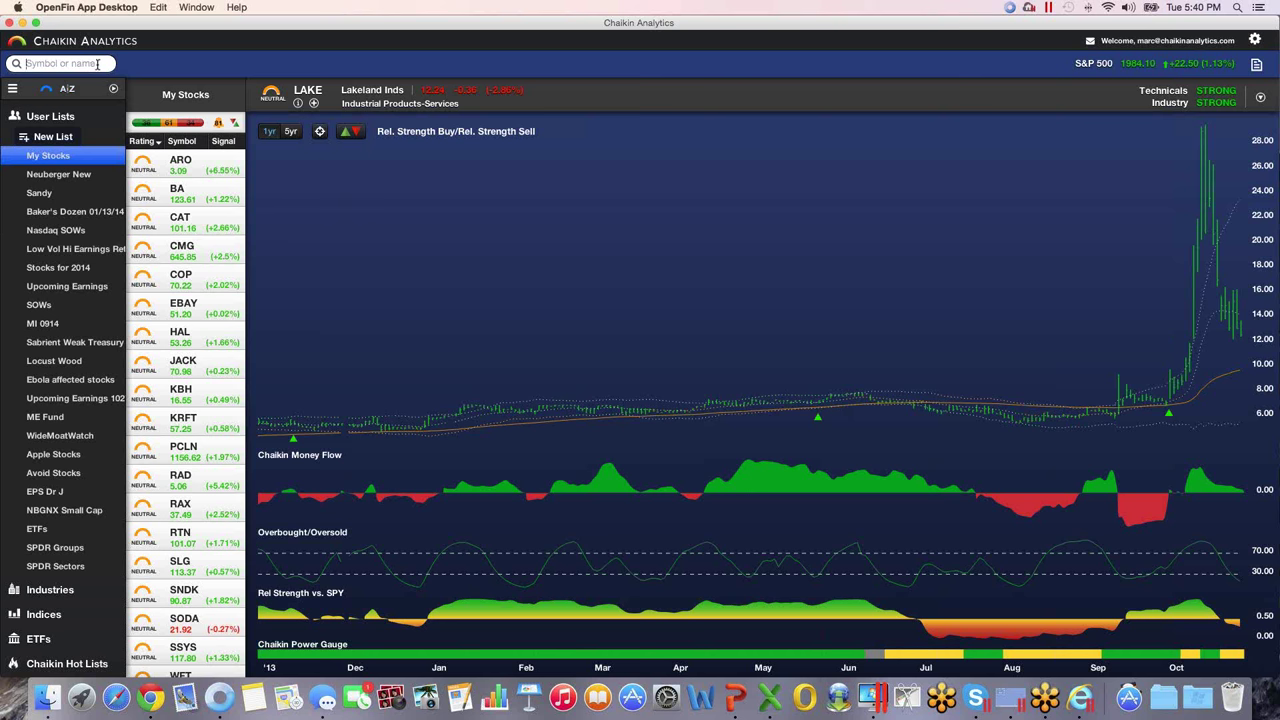
Step: Look up APT (Alpha Pro Tech), open its chart, and read the company description before closing it
text(APT)
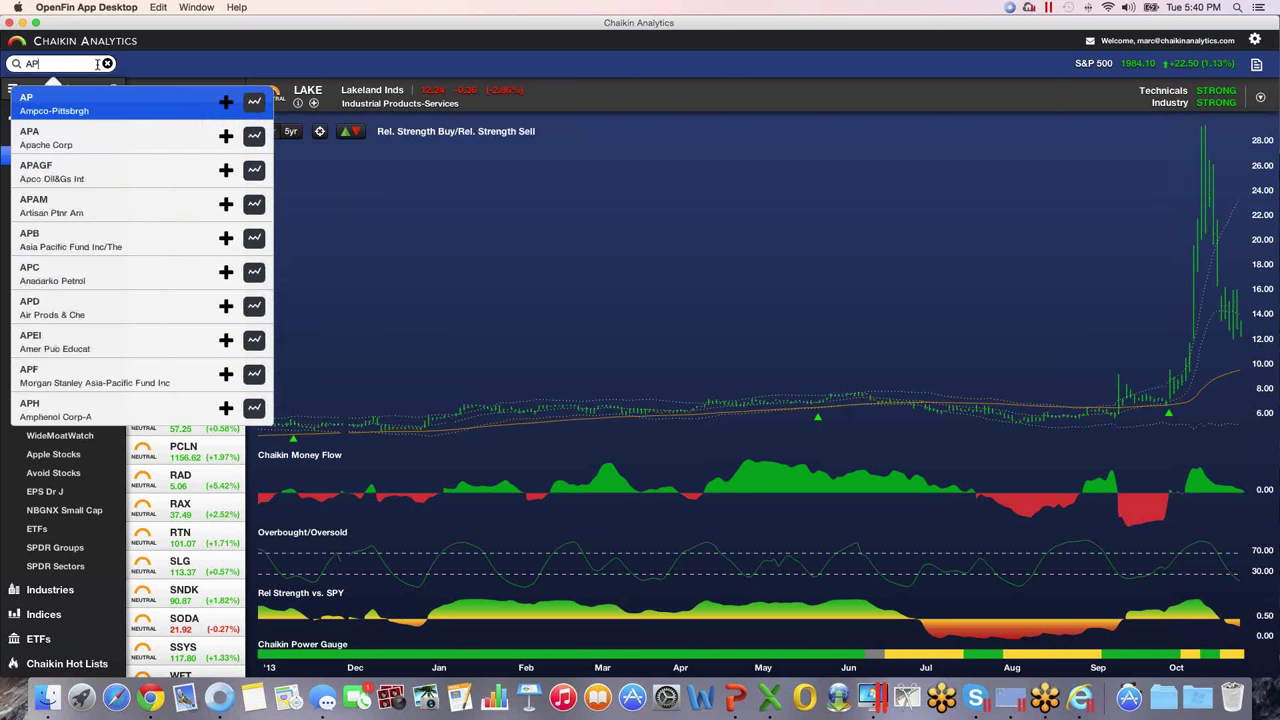
click(254, 104)
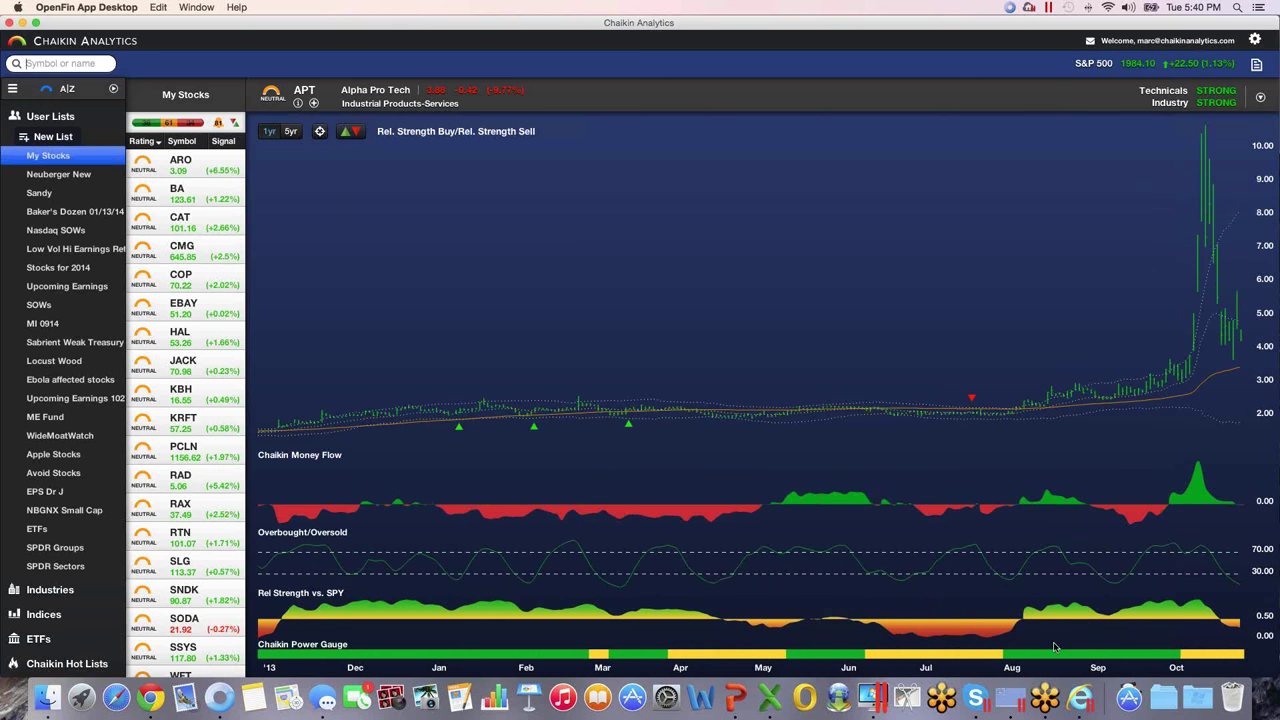
click(297, 104)
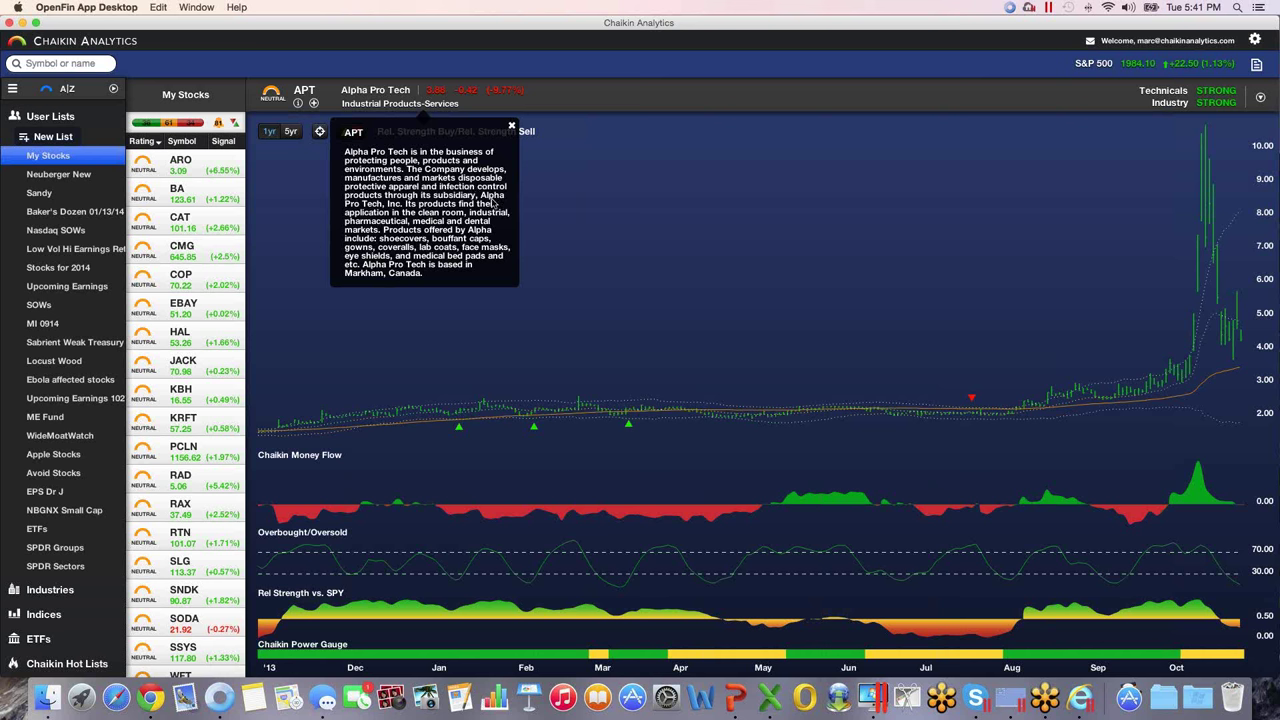
click(537, 131)
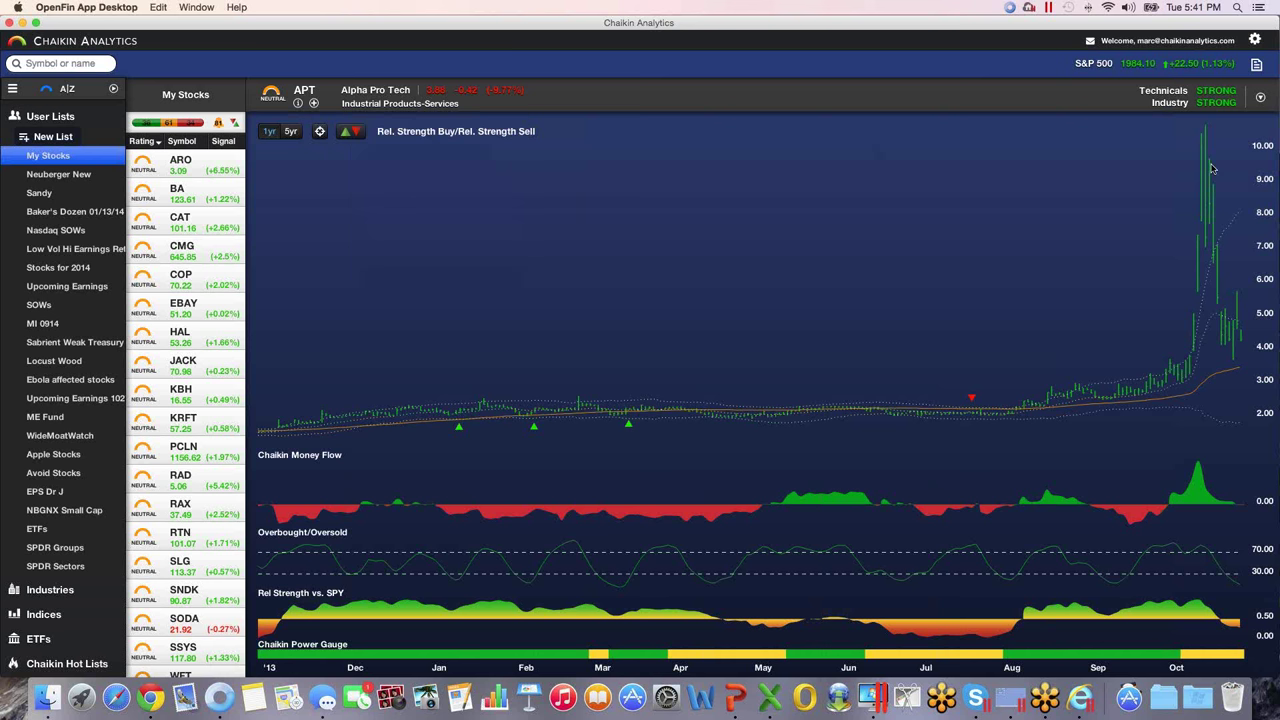
Step: Review the Power Gauge Report for APT from the rating through the financials, earnings, technicals and experts sections, and close it
click(1256, 66)
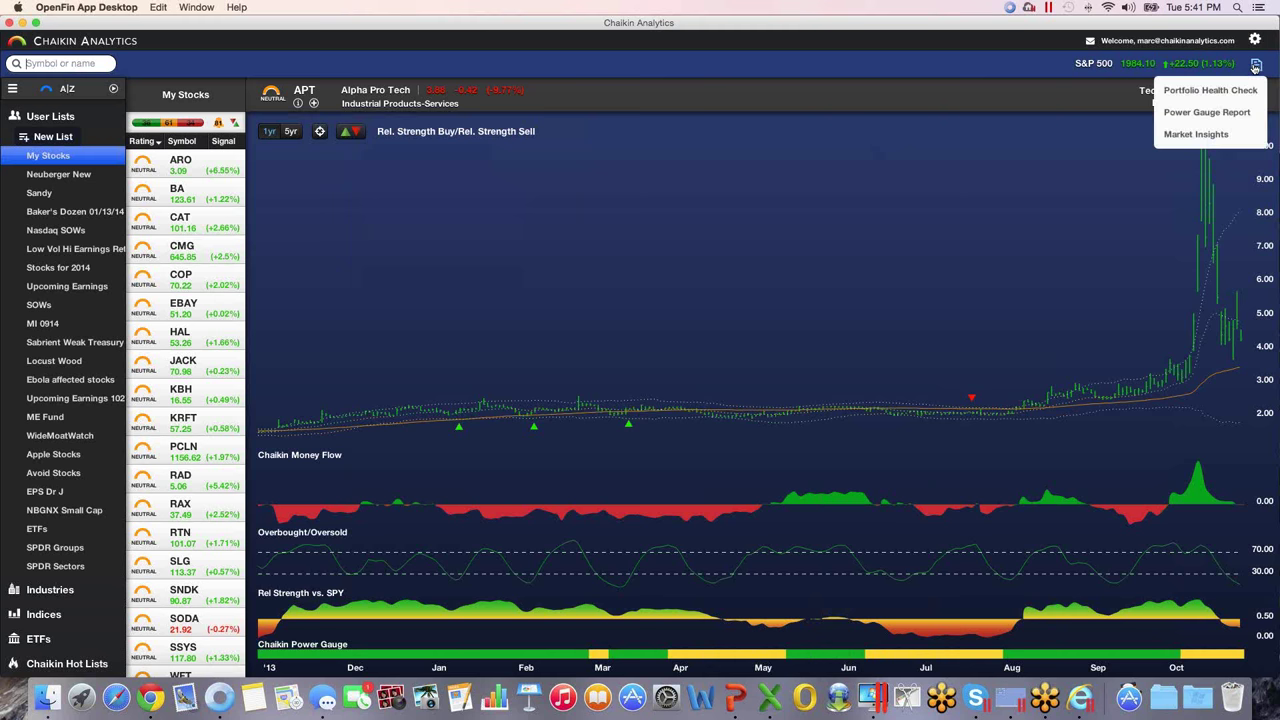
click(1207, 112)
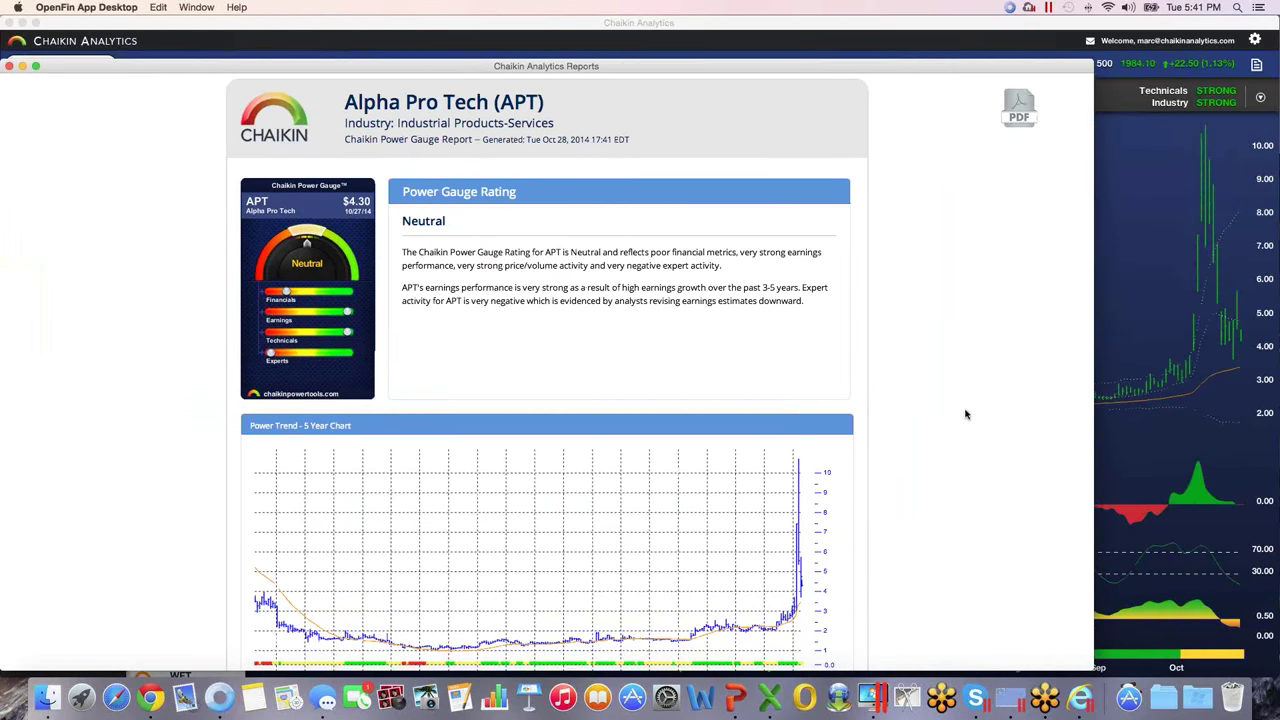
scroll(966, 414, down, 15)
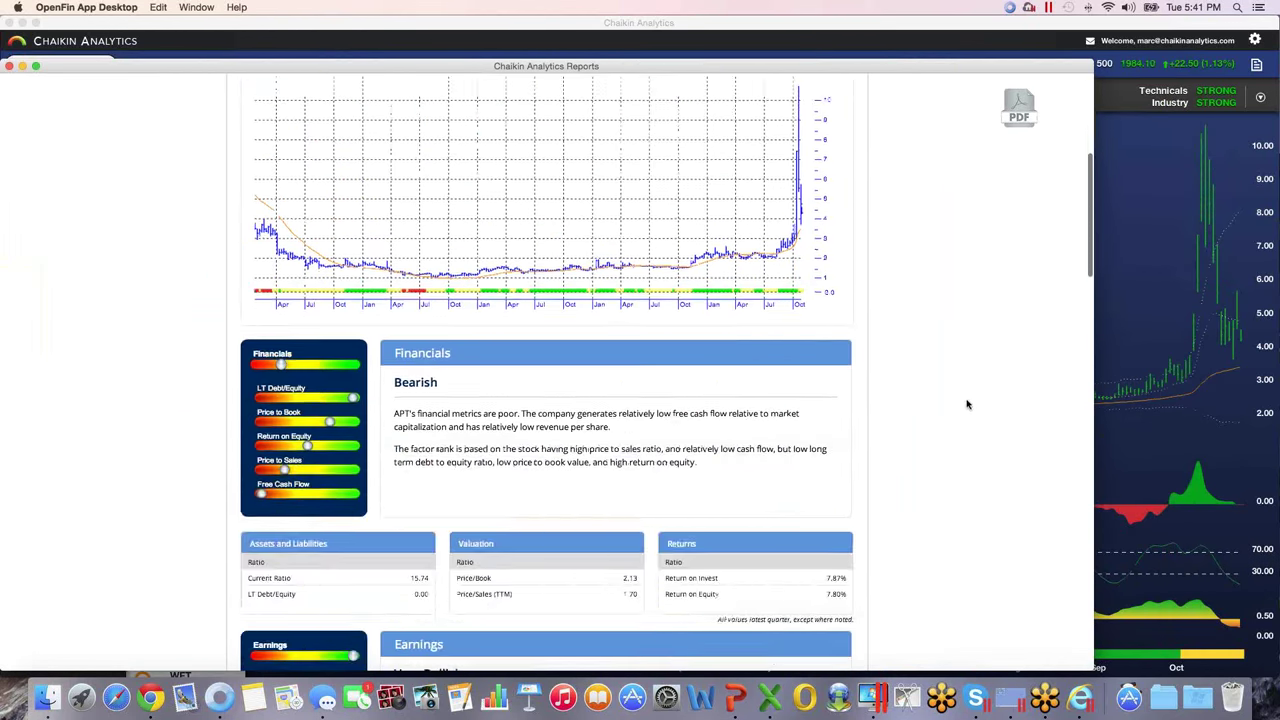
scroll(966, 404, down, 5)
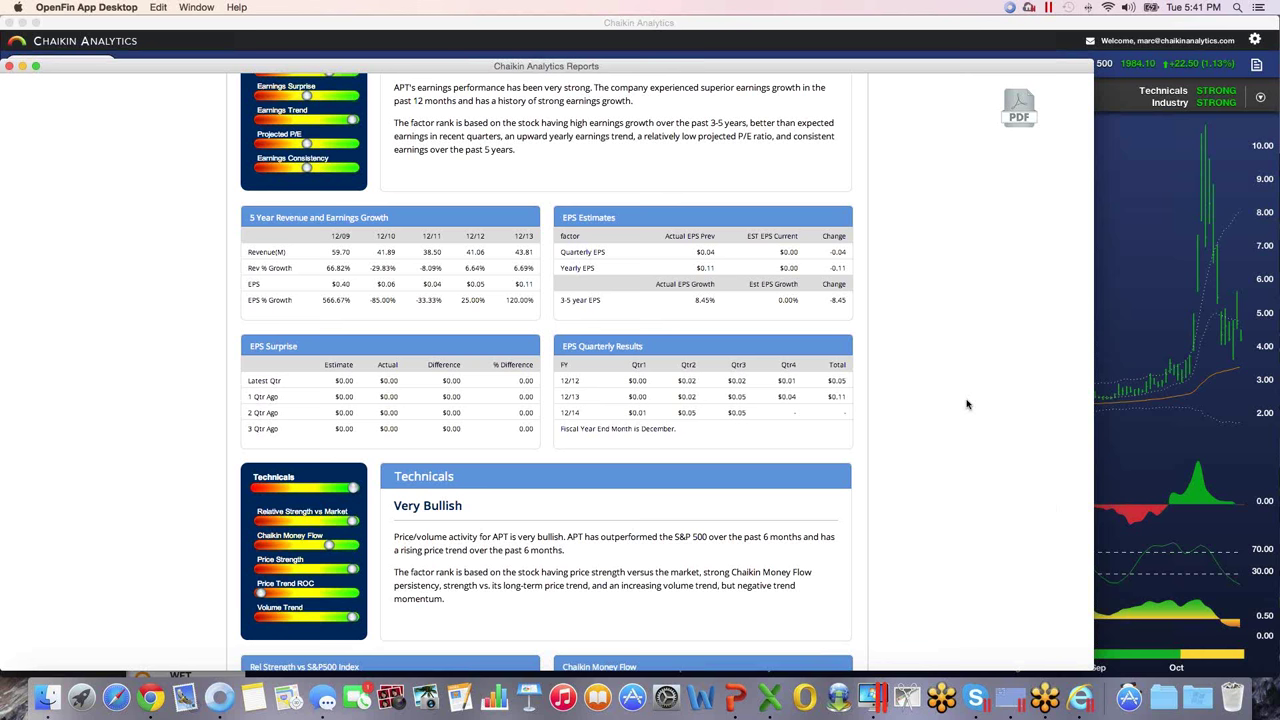
scroll(966, 404, down, 7)
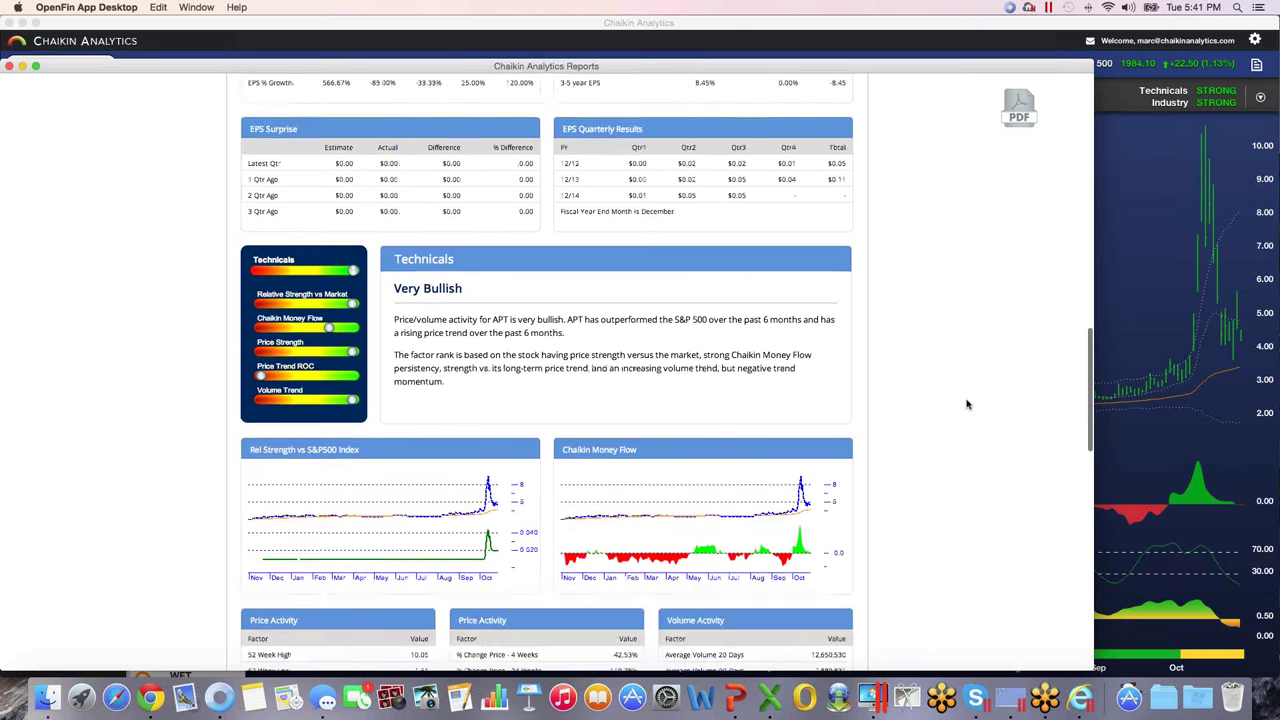
scroll(966, 404, down, 2)
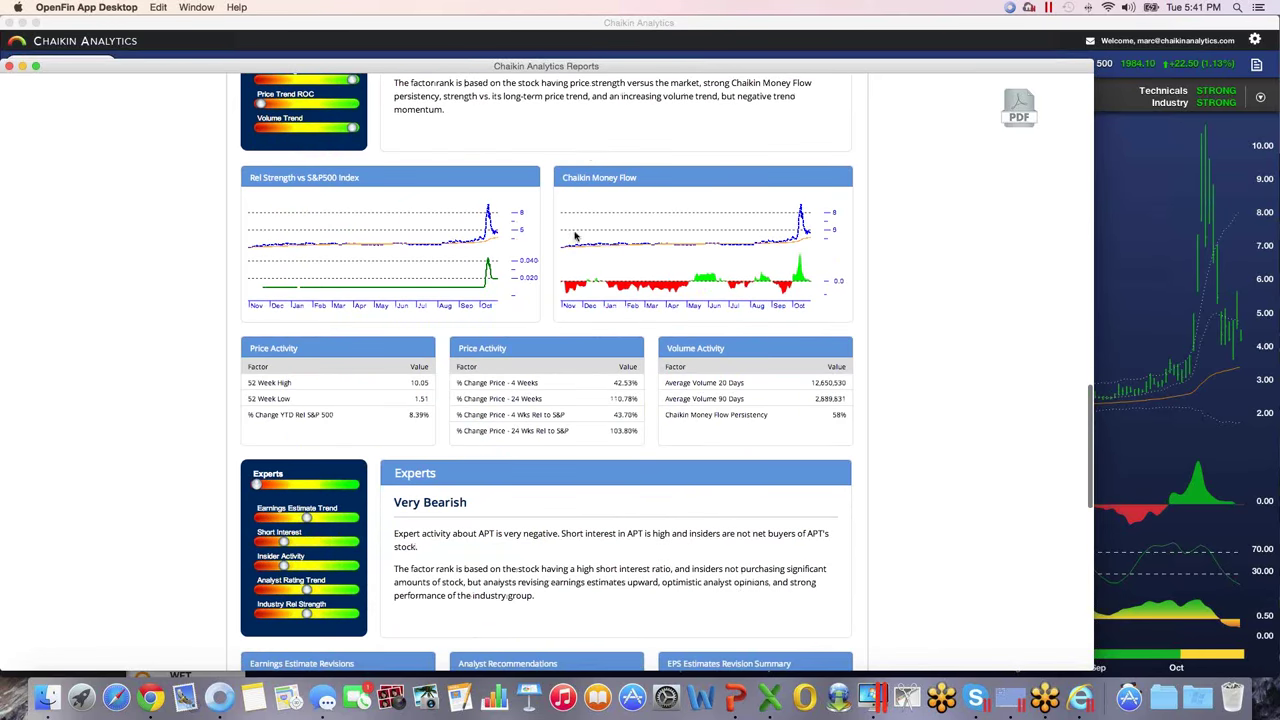
click(9, 66)
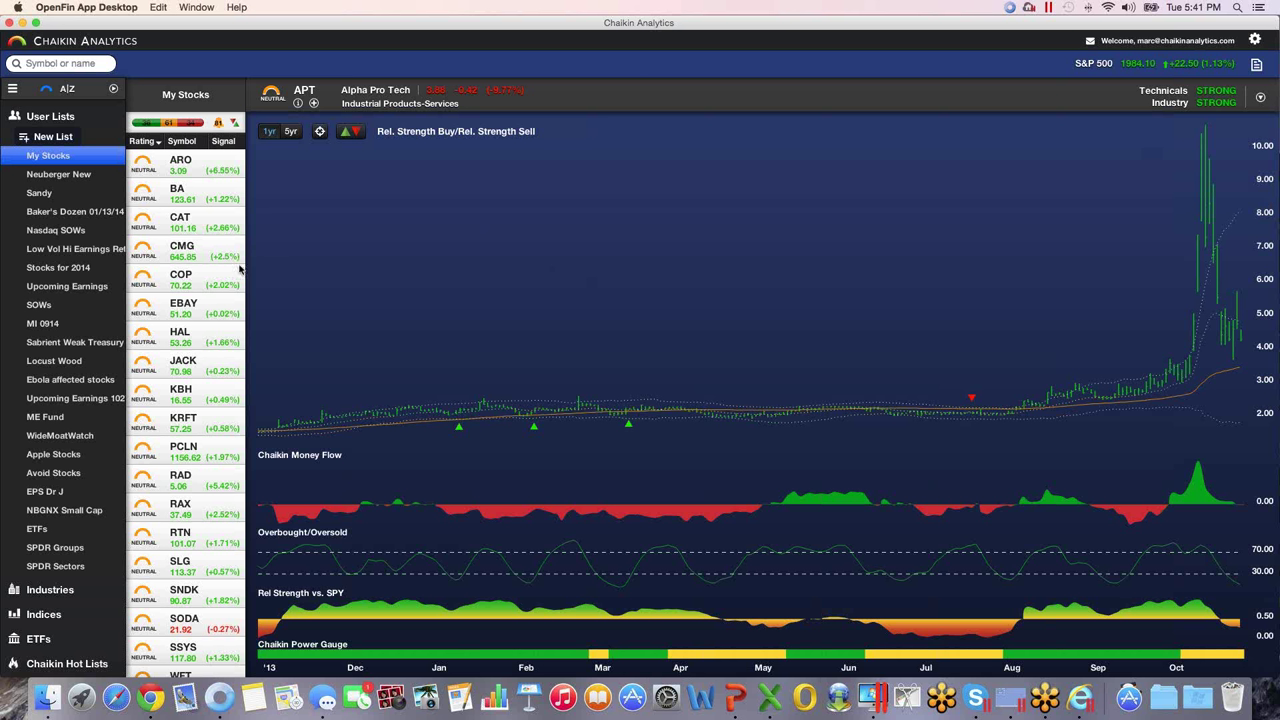
Step: Chart EBAY from My Stocks, check the rating in its Power Gauge Report, and close the report
click(200, 309)
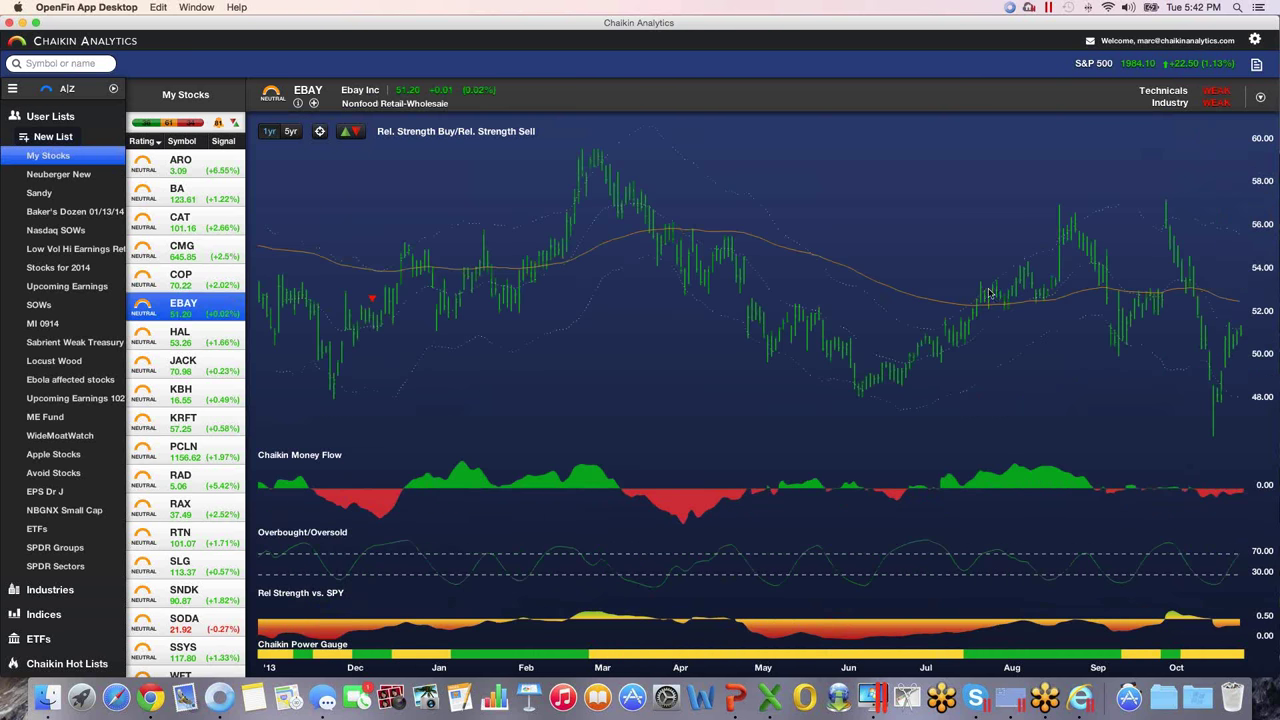
click(1256, 65)
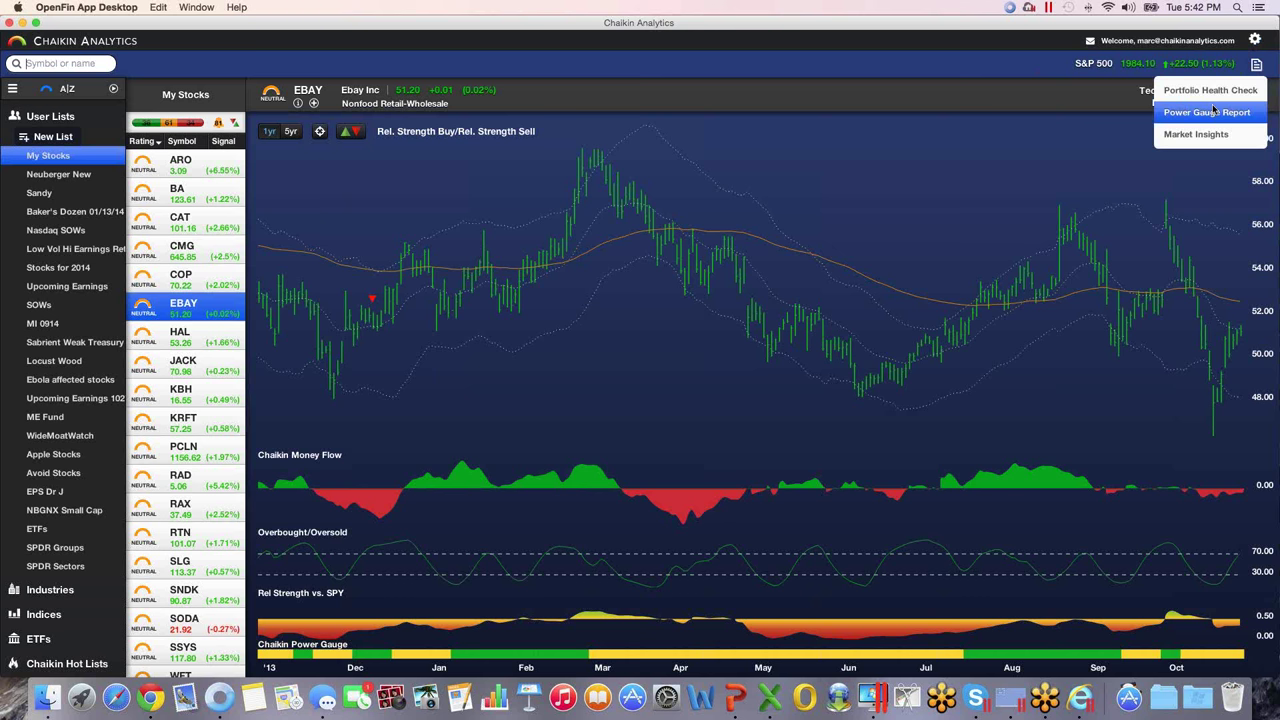
click(1206, 113)
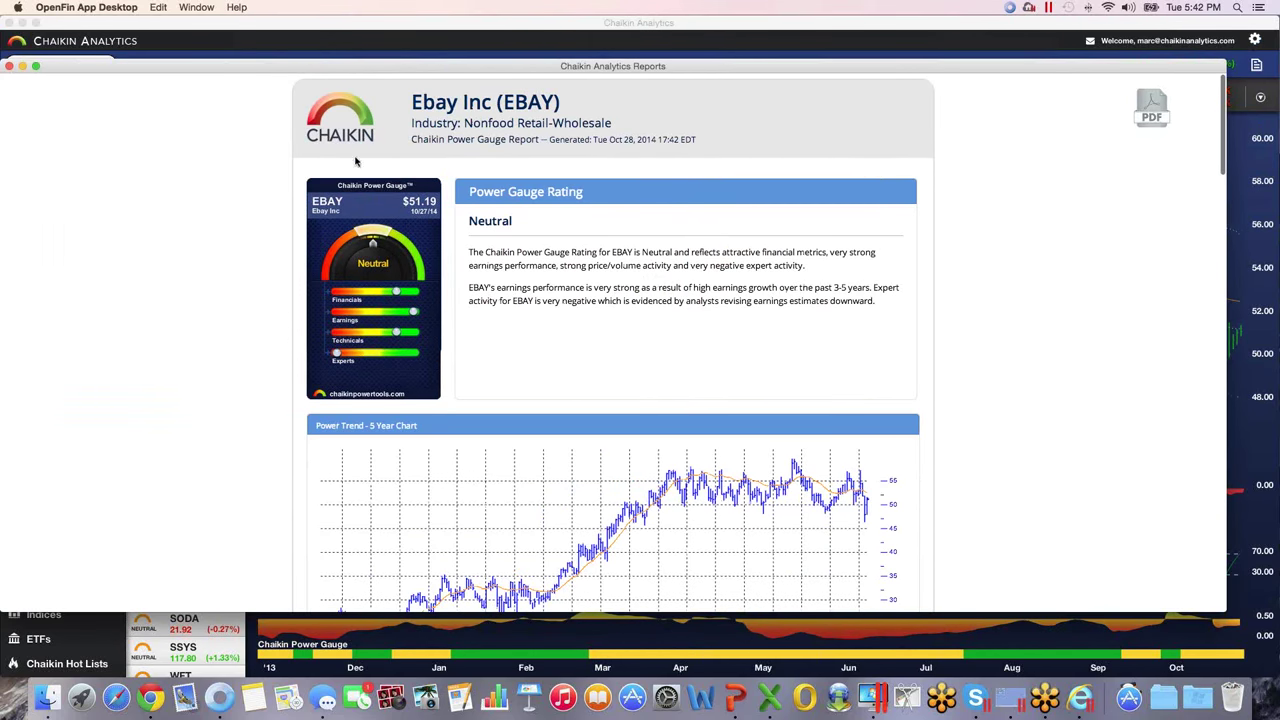
click(9, 66)
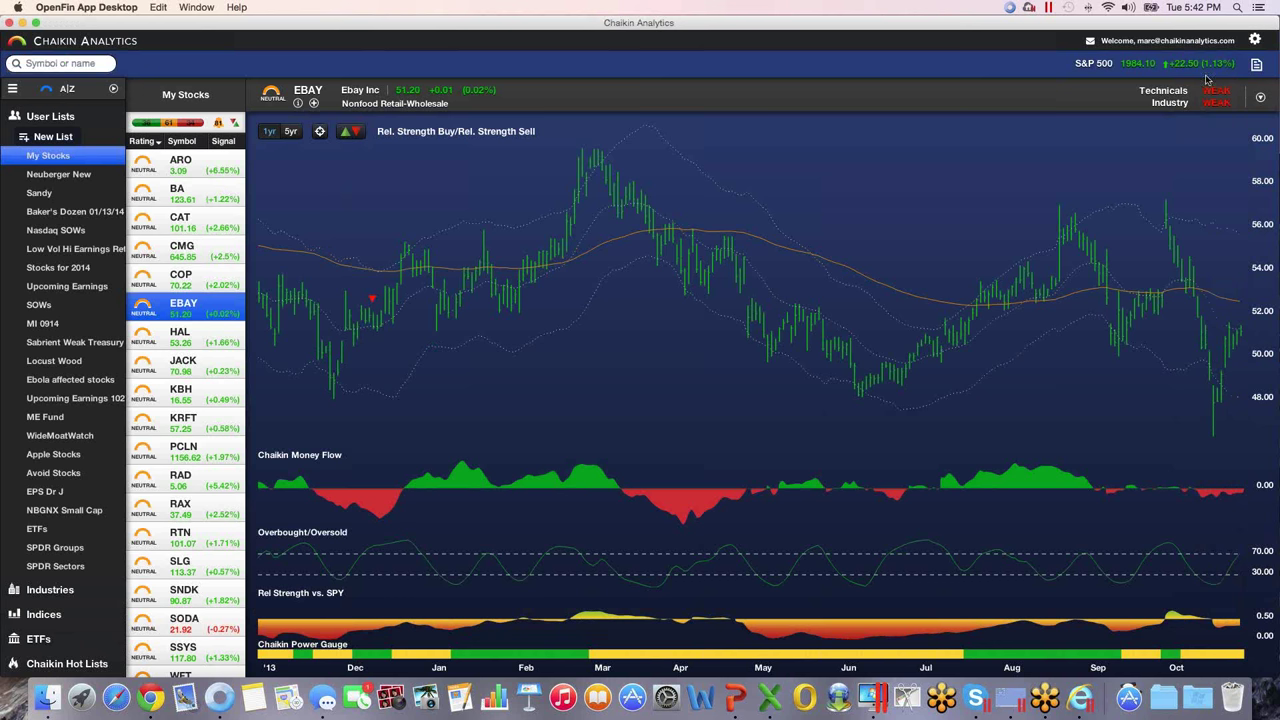
Step: Open the Market Insights newsletter and move and enlarge its window so the article is readable
click(1257, 64)
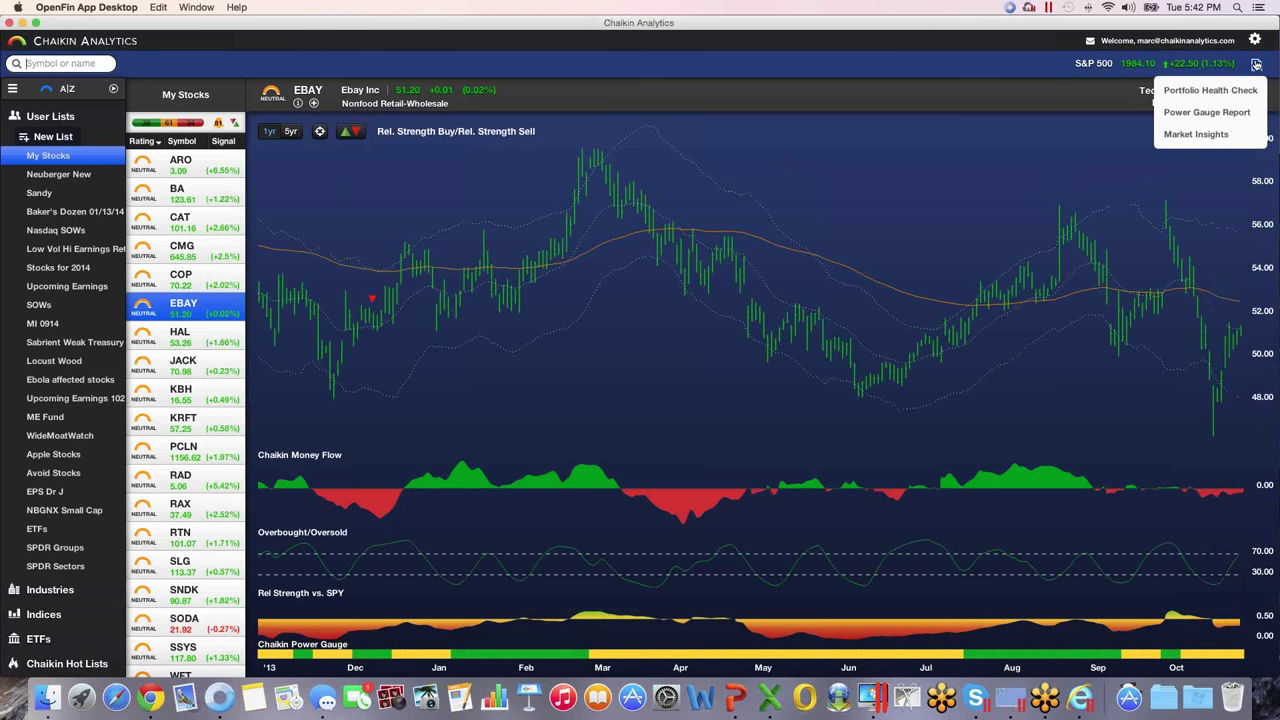
click(1196, 134)
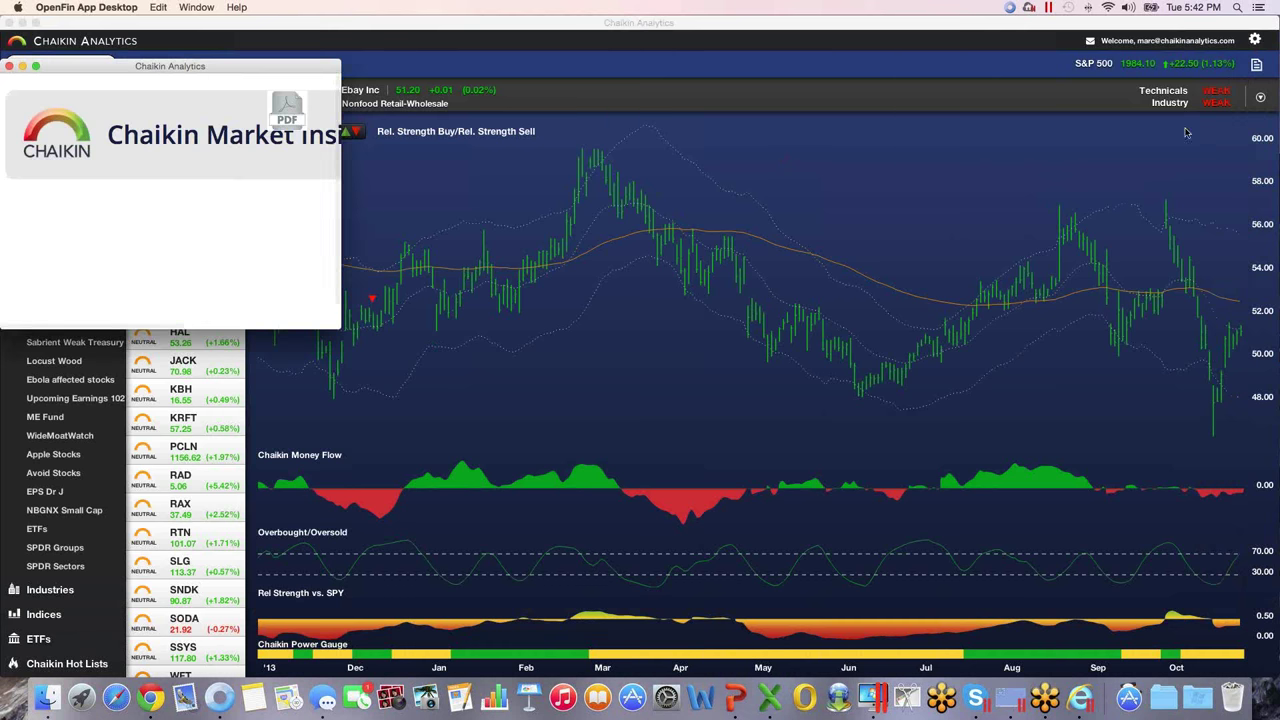
drag(295, 69, 661, 63)
drag(862, 407, 1101, 558)
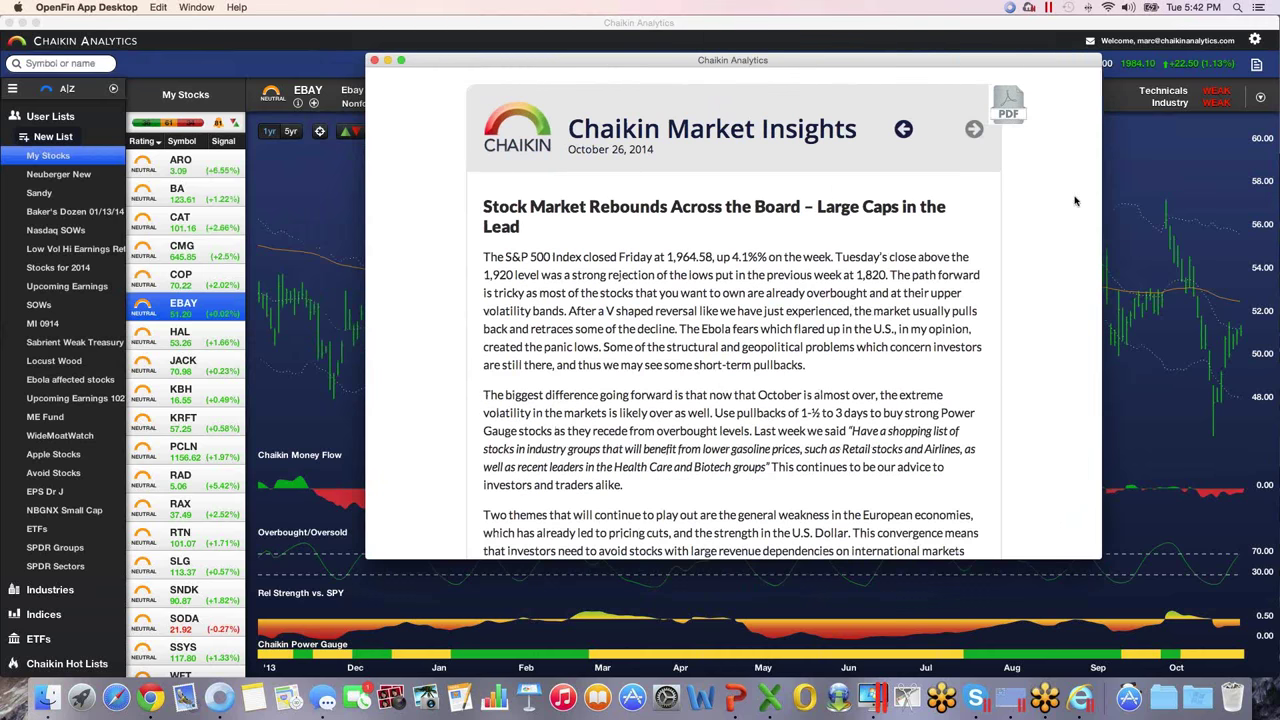
Step: Read the Market Insights article down to the Bearish Stock of the Week on Coach Inc. (COH), and close the newsletter
scroll(1038, 240, down, 5)
scroll(1038, 240, down, 10)
scroll(1040, 240, down, 10)
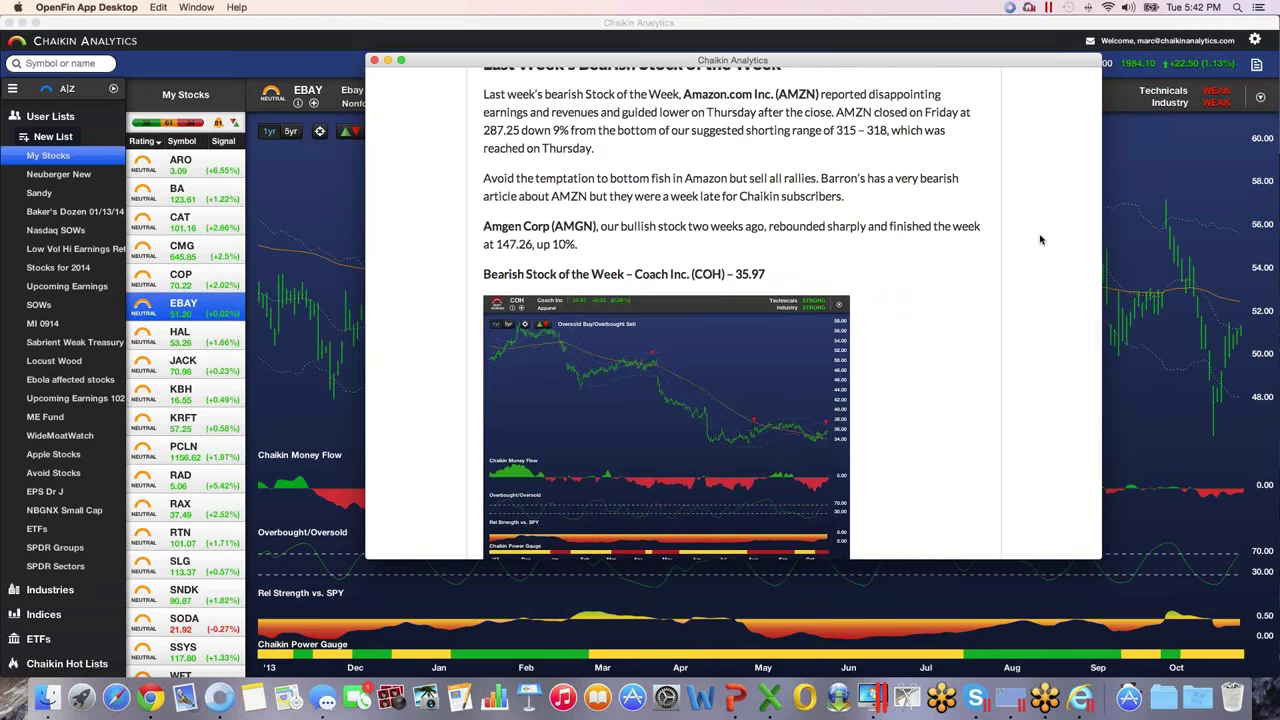
scroll(1040, 240, down, 2)
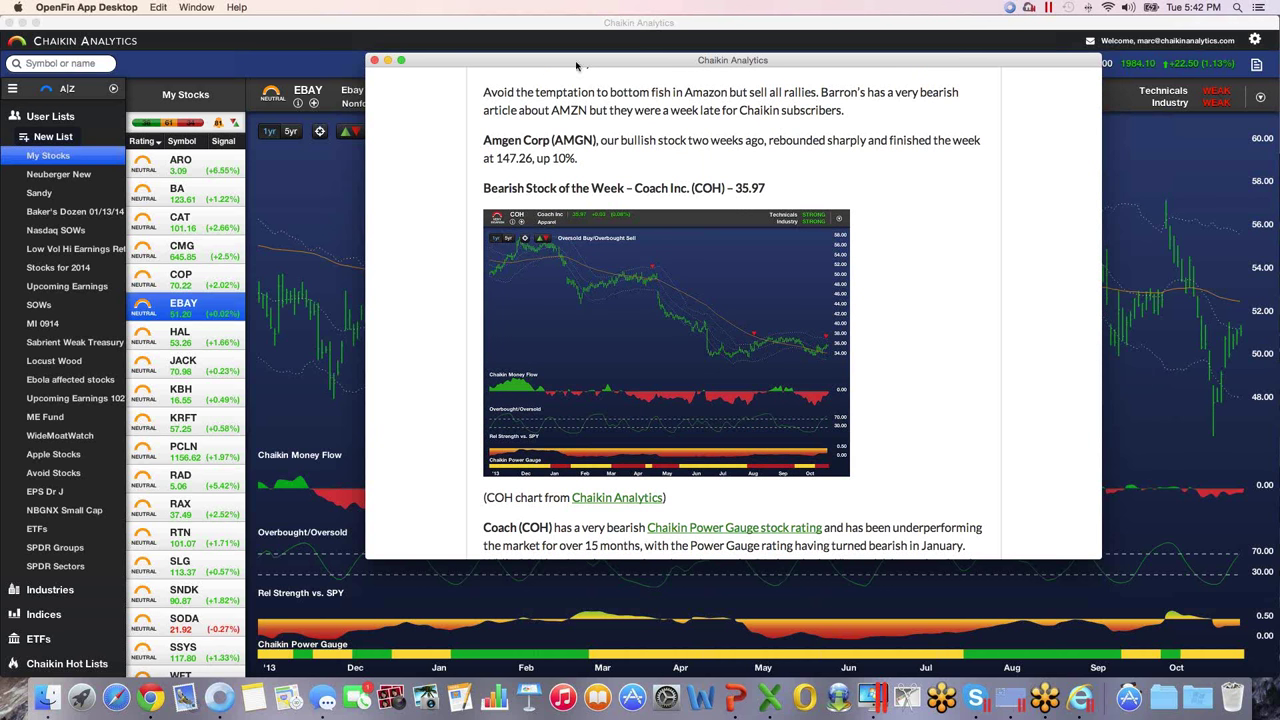
click(374, 61)
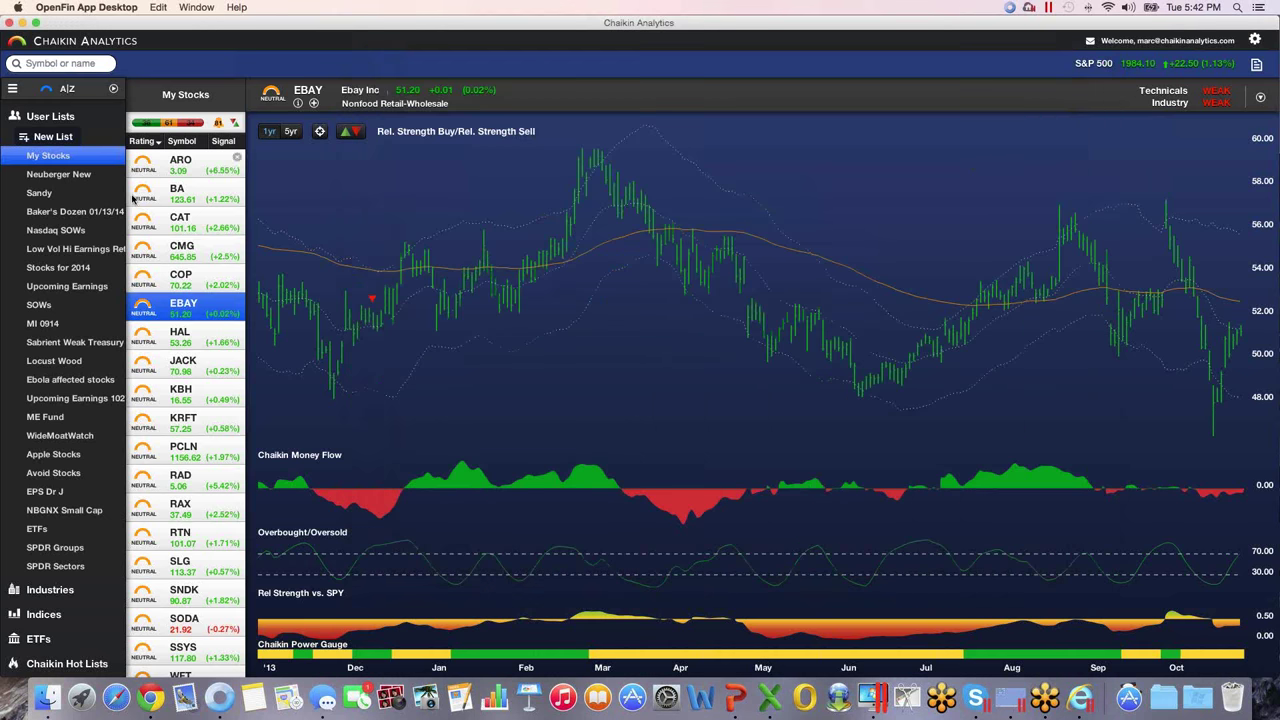
Step: Reload the My Stocks list, look up FB (Facebook Inc-A) and open its chart
click(64, 157)
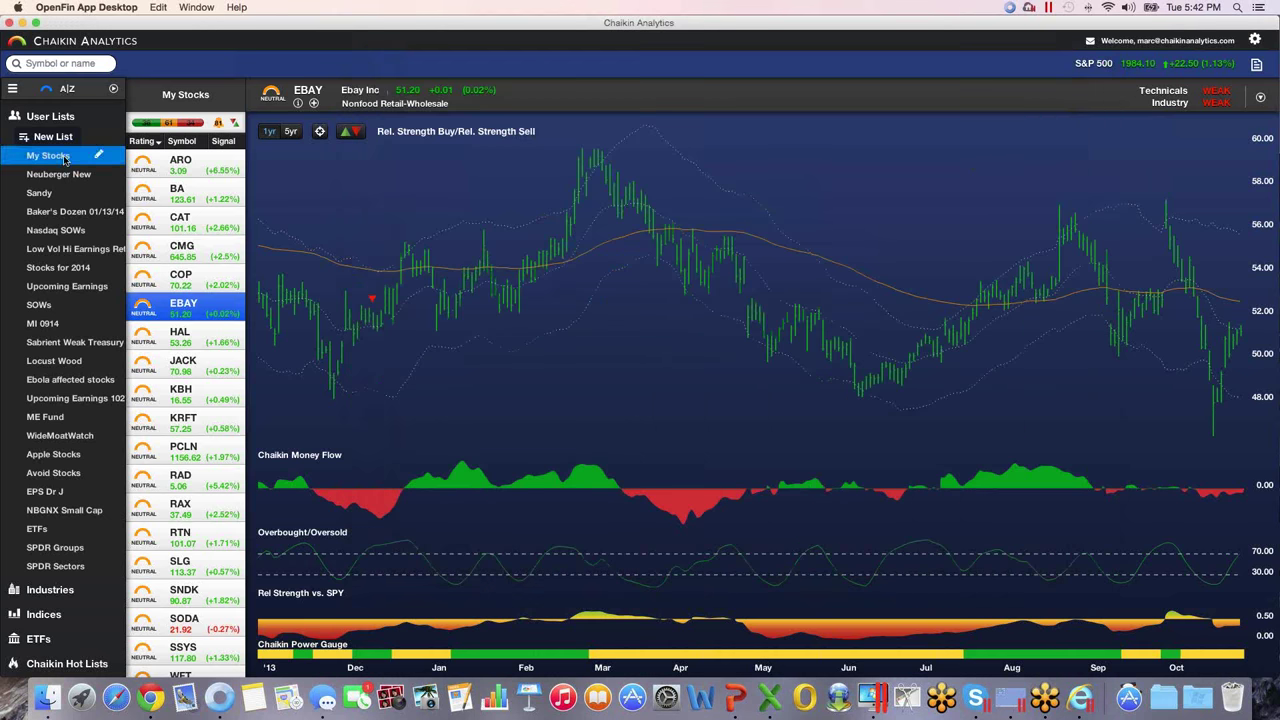
click(95, 62)
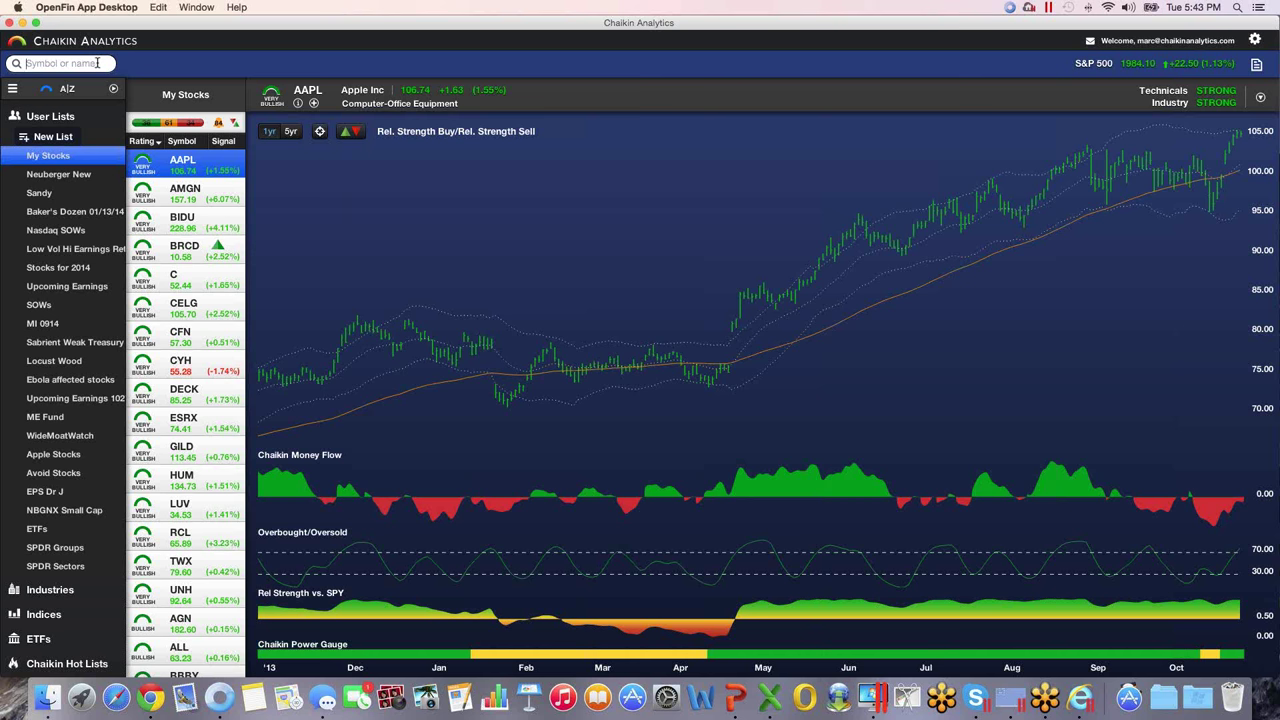
click(97, 63)
text(FB)
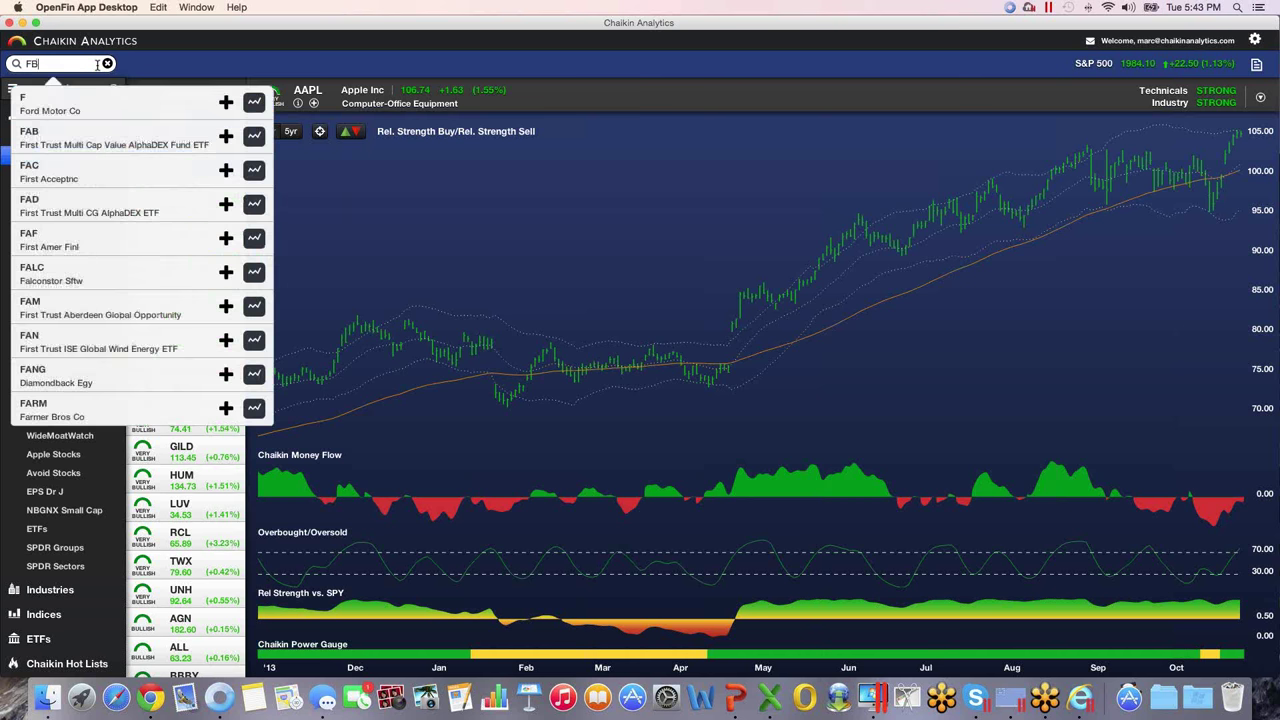
click(255, 104)
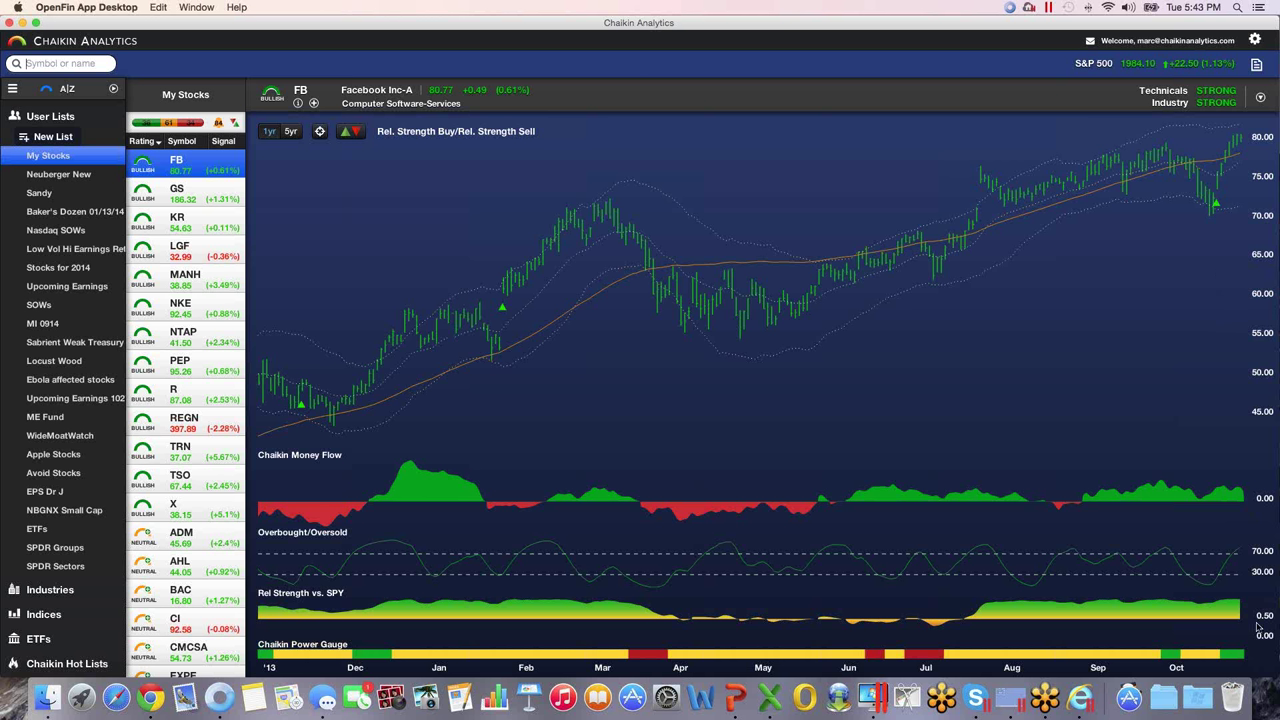
Step: Look up GOOG (Google Inc-Cl C) and TWTR (Twitter Inc) in turn, opening the chart of each
click(104, 62)
text(GOOG)
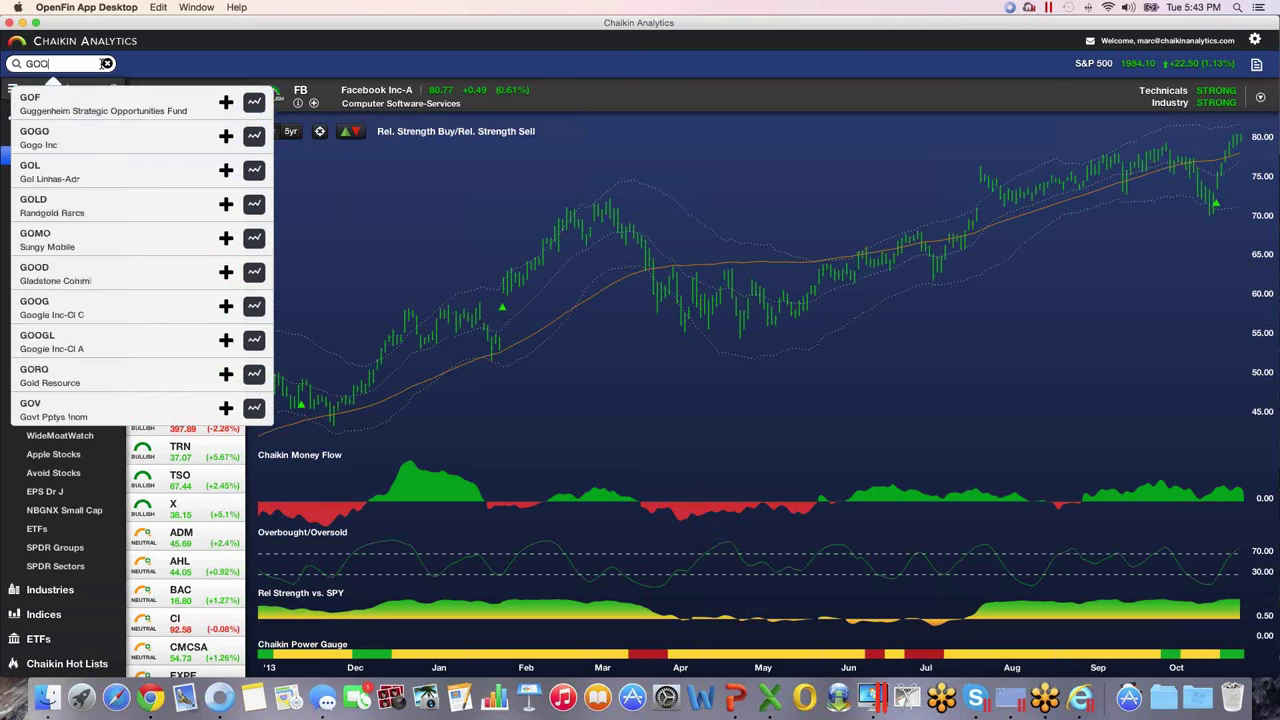
click(254, 103)
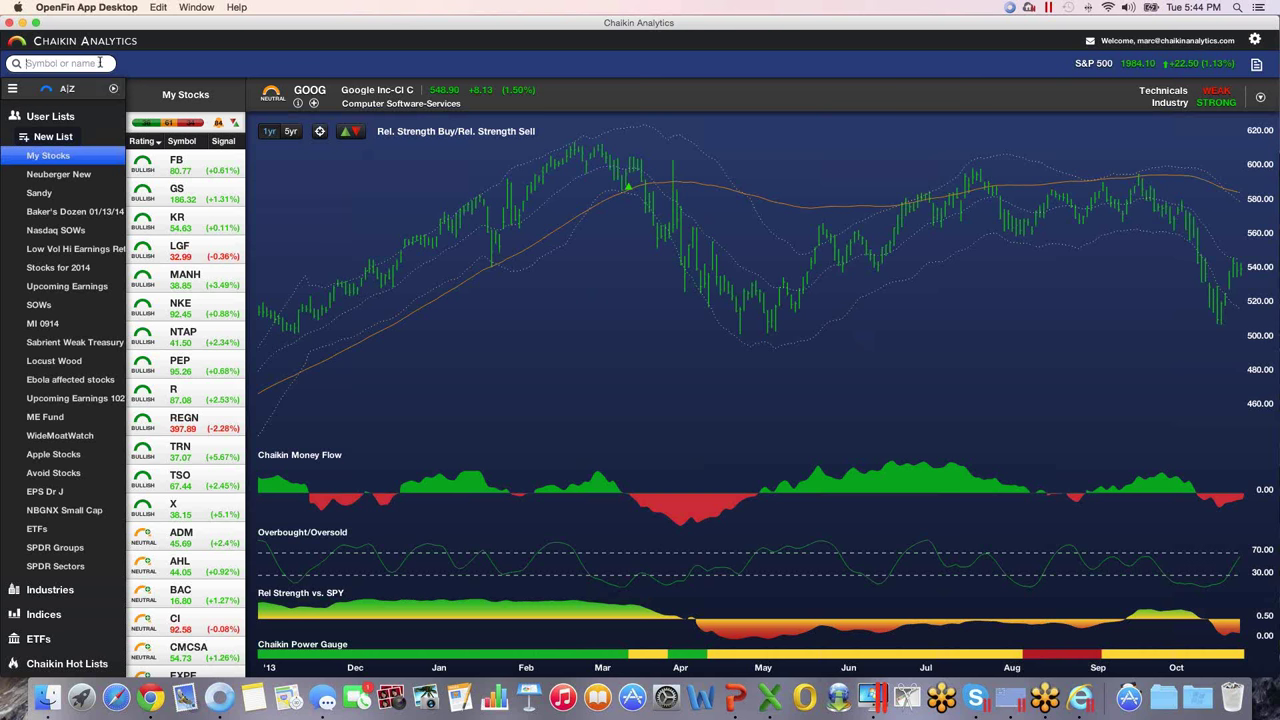
text(TWTR)
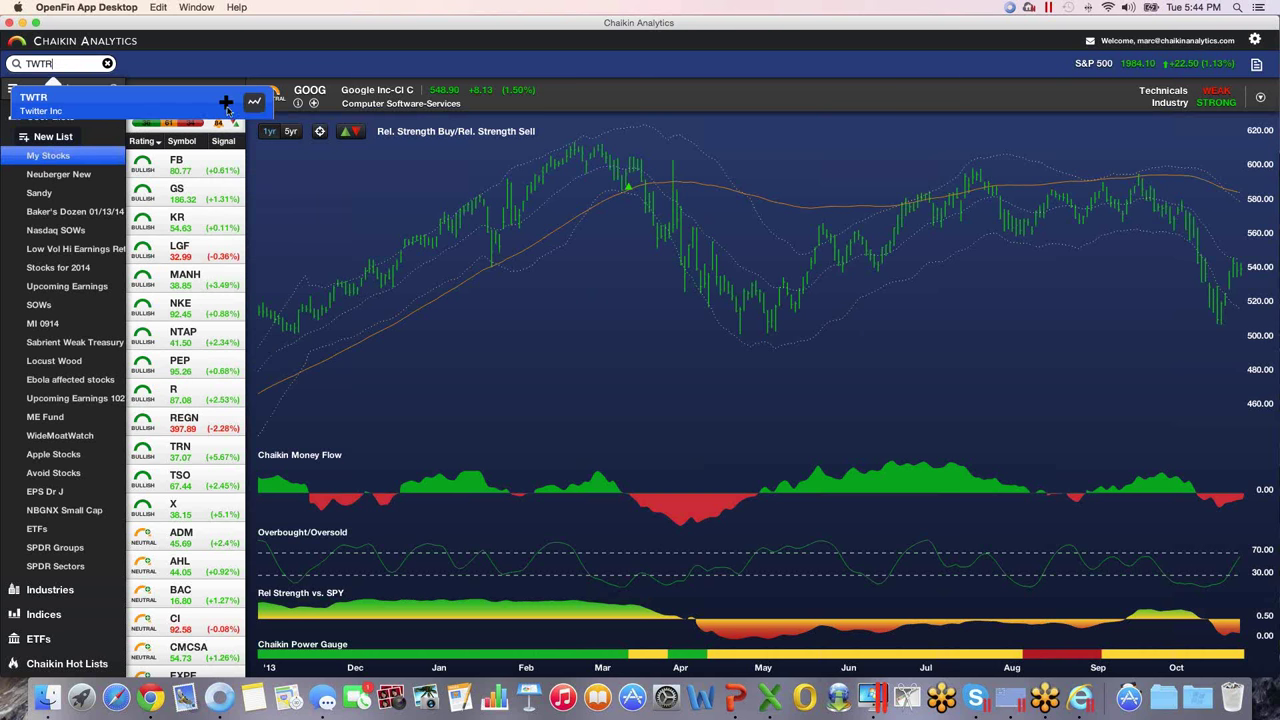
click(256, 103)
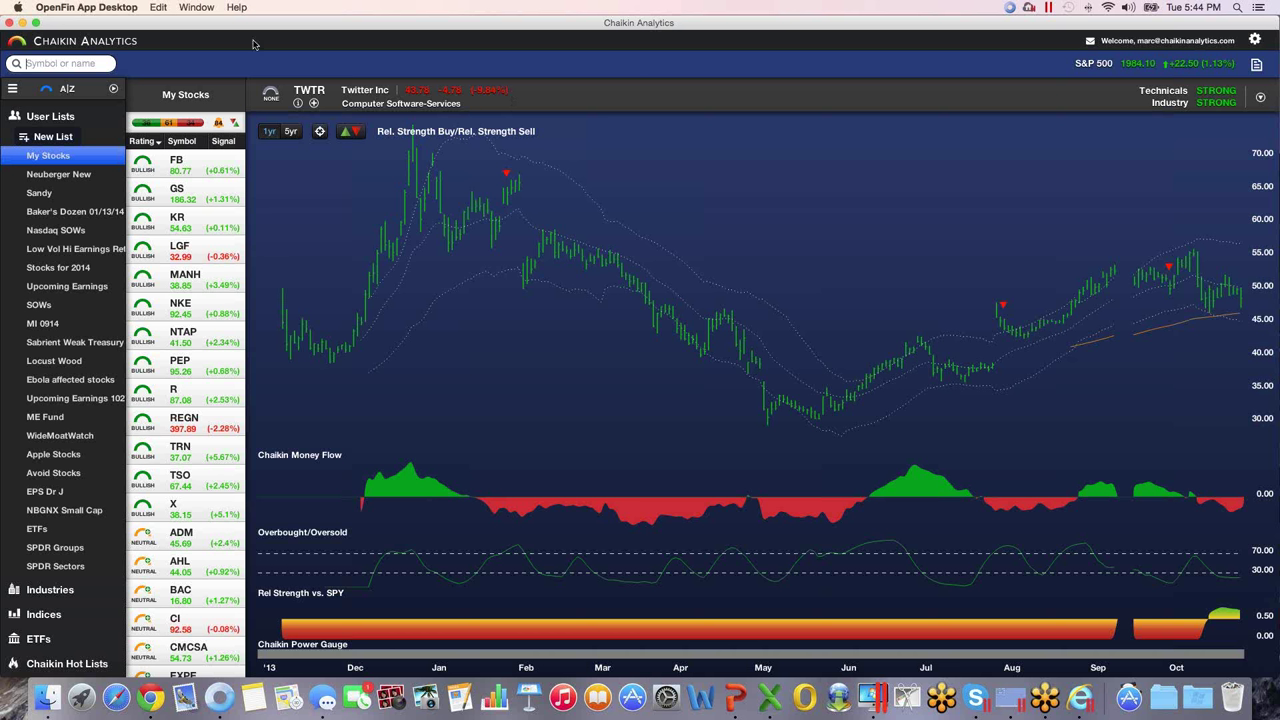
Step: Return to the My Stocks list and open its Portfolio Health Check report
click(67, 157)
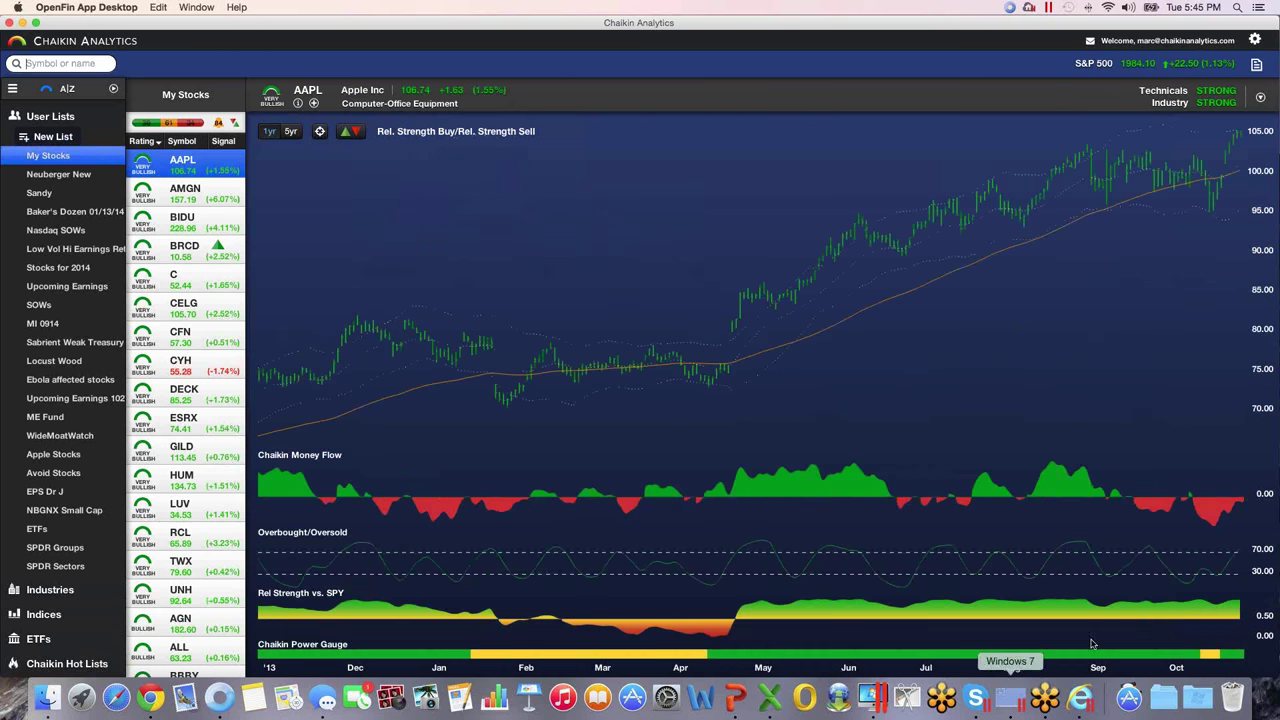
click(1257, 65)
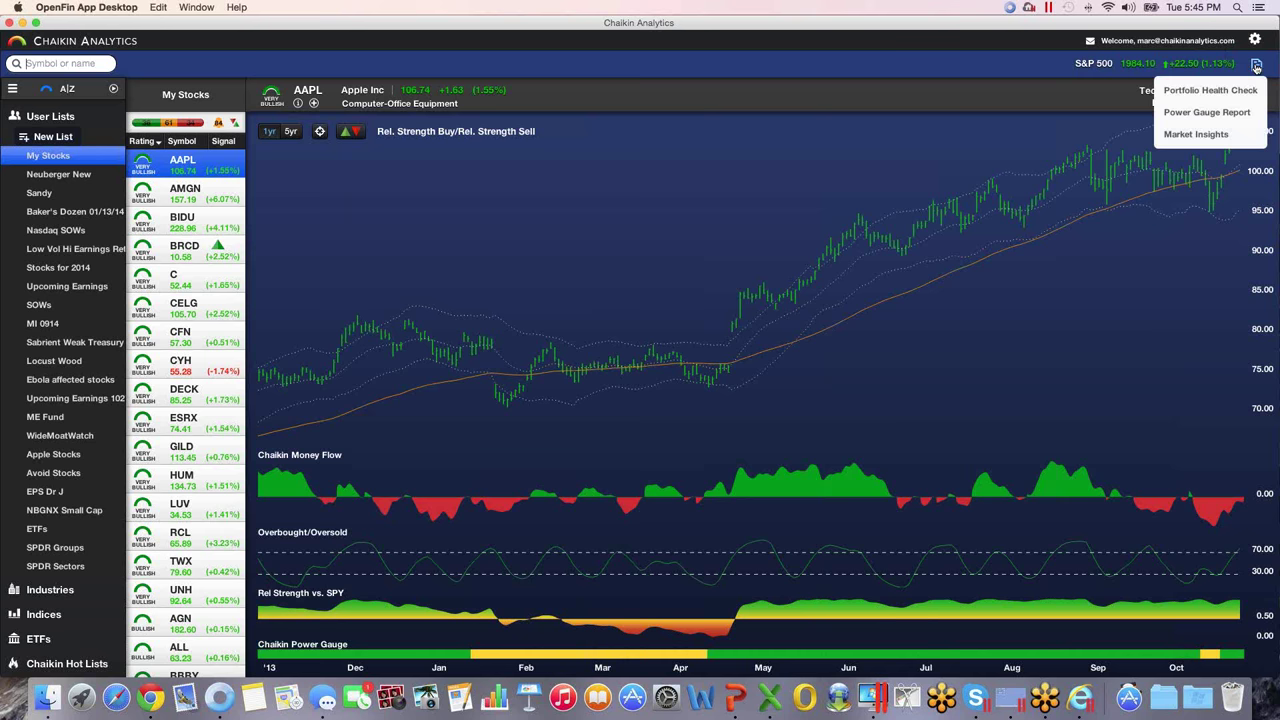
click(1210, 90)
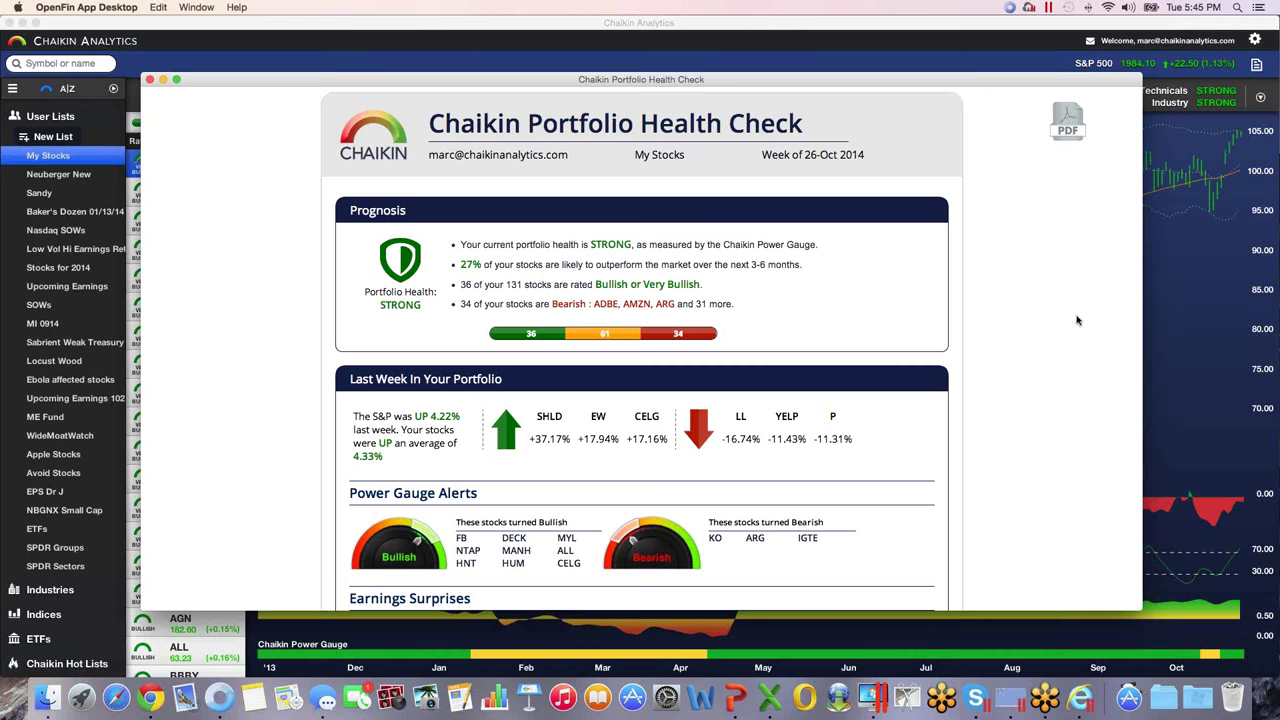
Step: Review the Portfolio Health Check from last week's results through earnings surprises, estimate revisions, earnings reports and the Power Grid, and close it
scroll(1077, 320, down, 5)
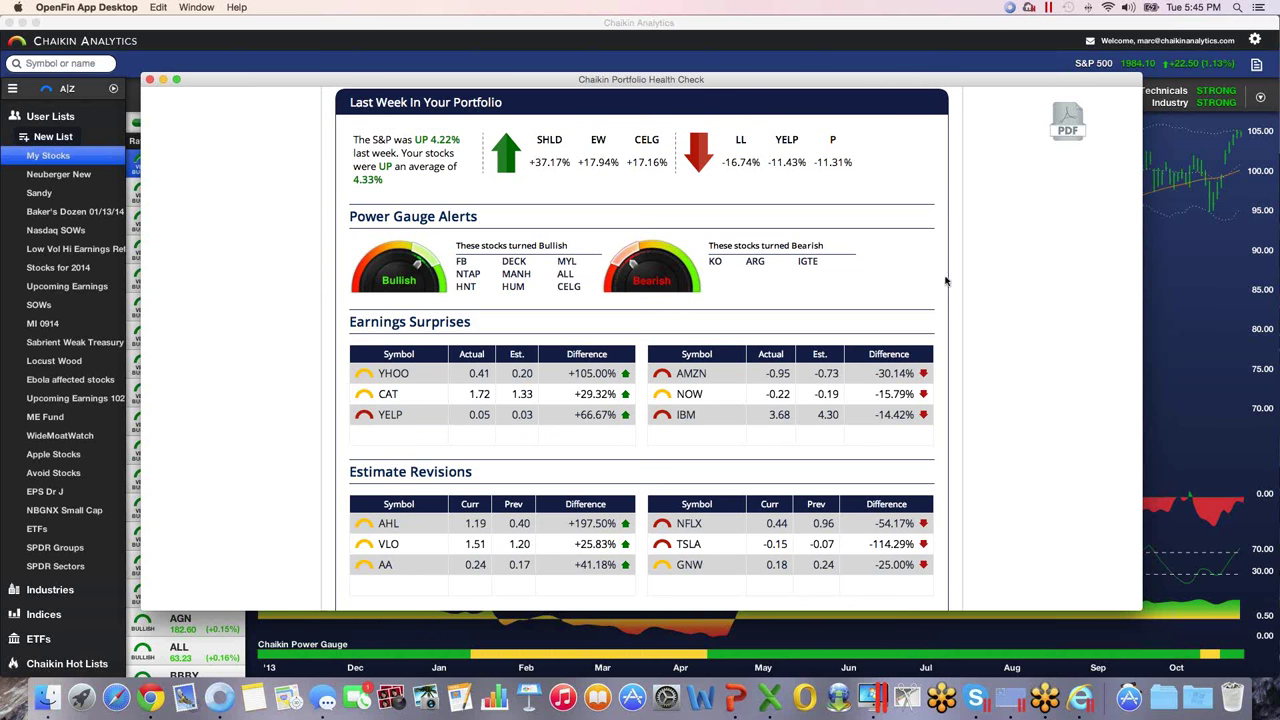
scroll(971, 281, down, 5)
scroll(971, 281, down, 2)
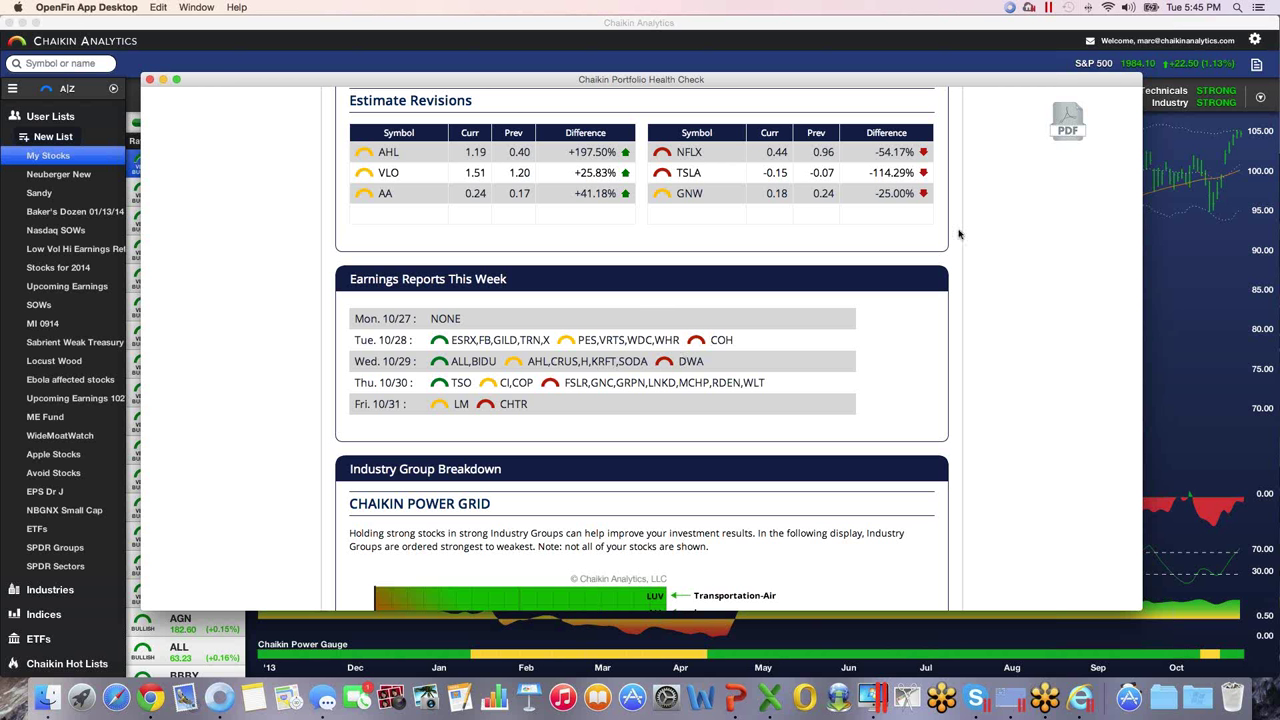
scroll(681, 297, down, 6)
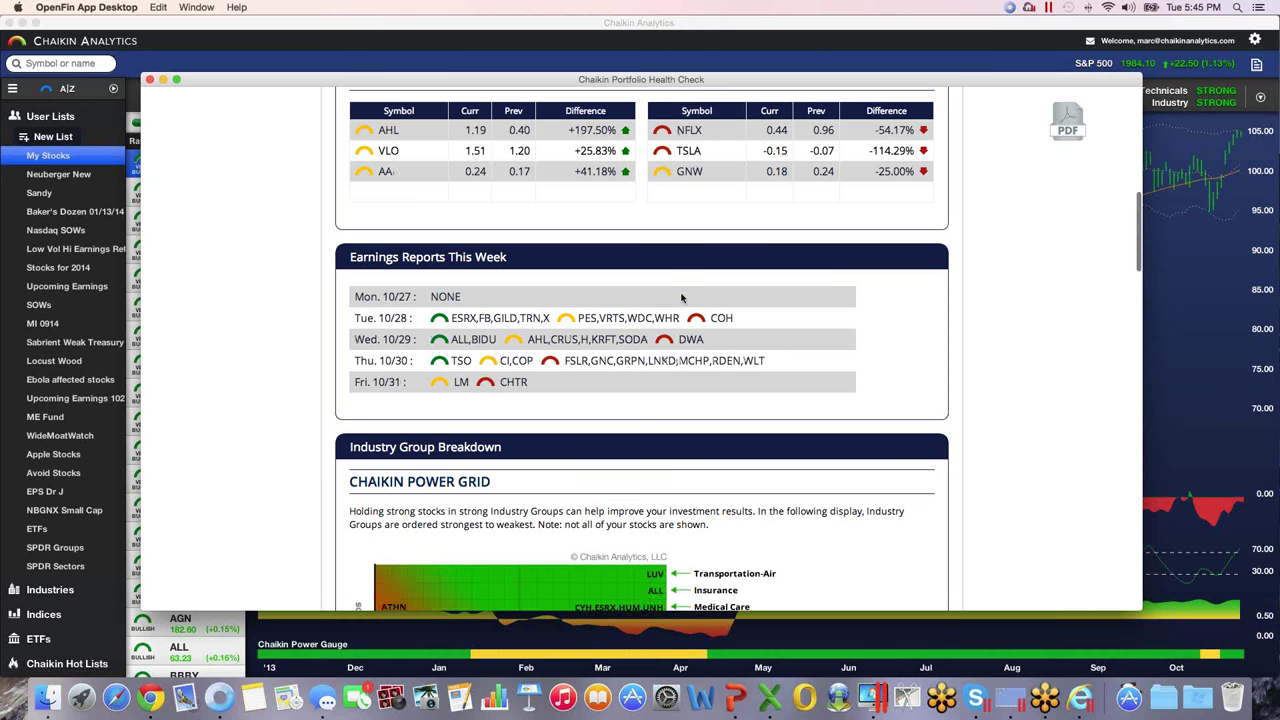
scroll(681, 297, down, 1)
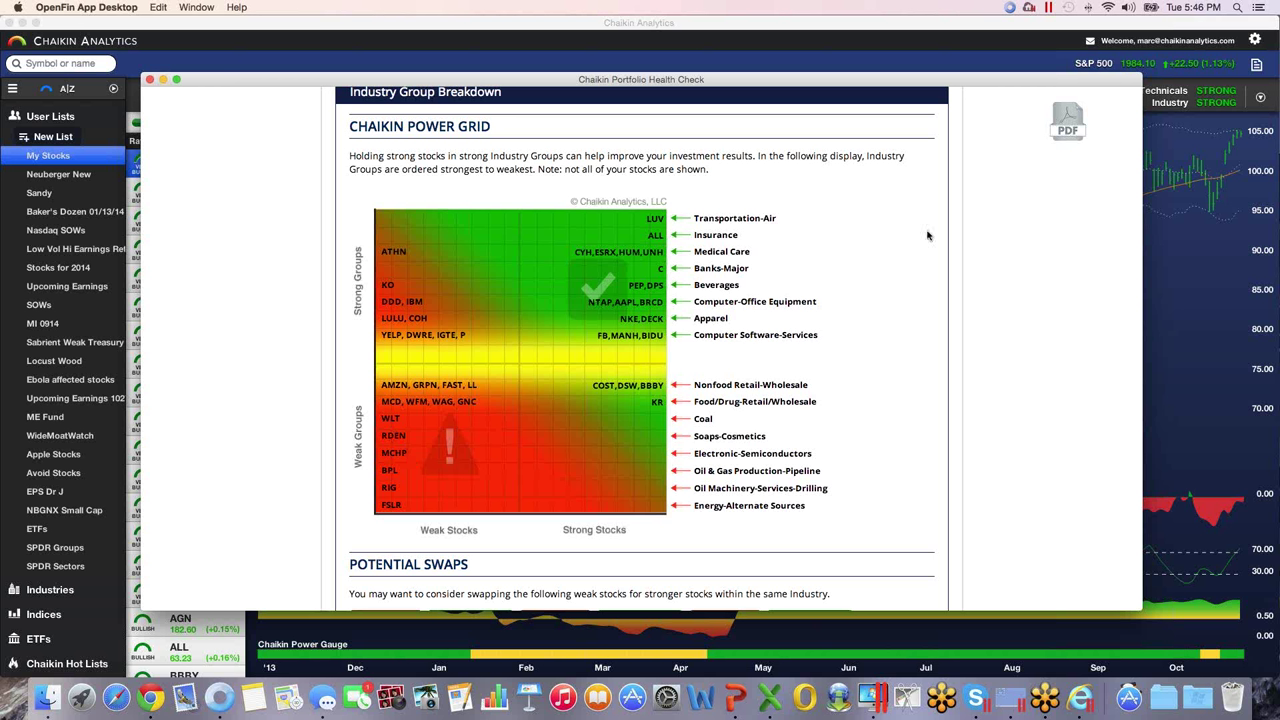
click(150, 80)
Step: Look up FSLR (First Solar Inc), chart it, and switch the chart's signals to Oversold Buy/Overbought Sell
click(102, 62)
text(FSLR)
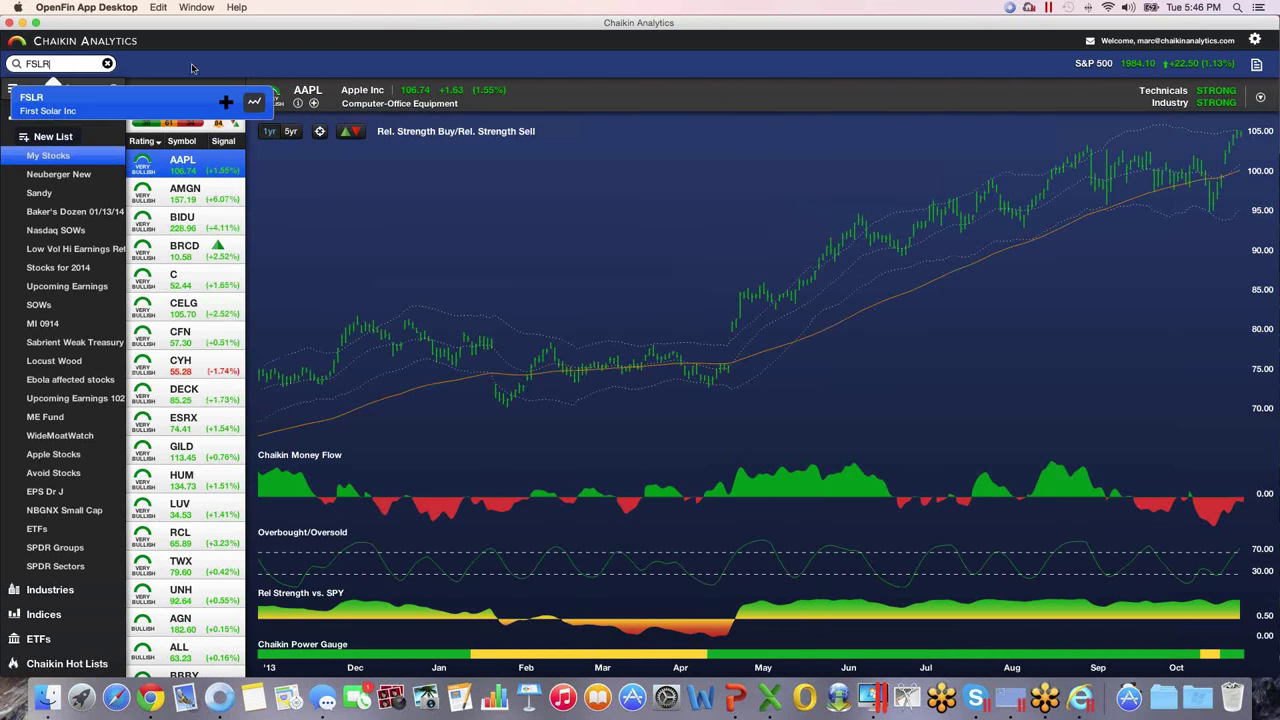
click(257, 101)
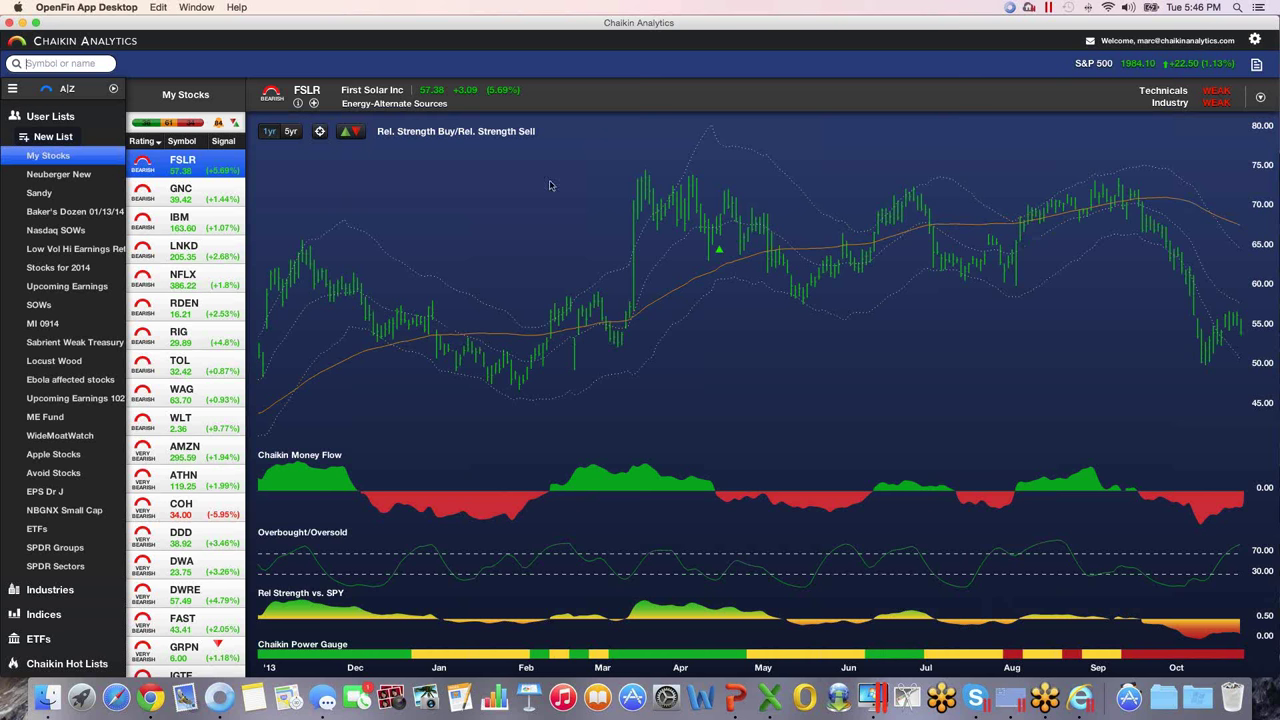
click(356, 136)
click(358, 230)
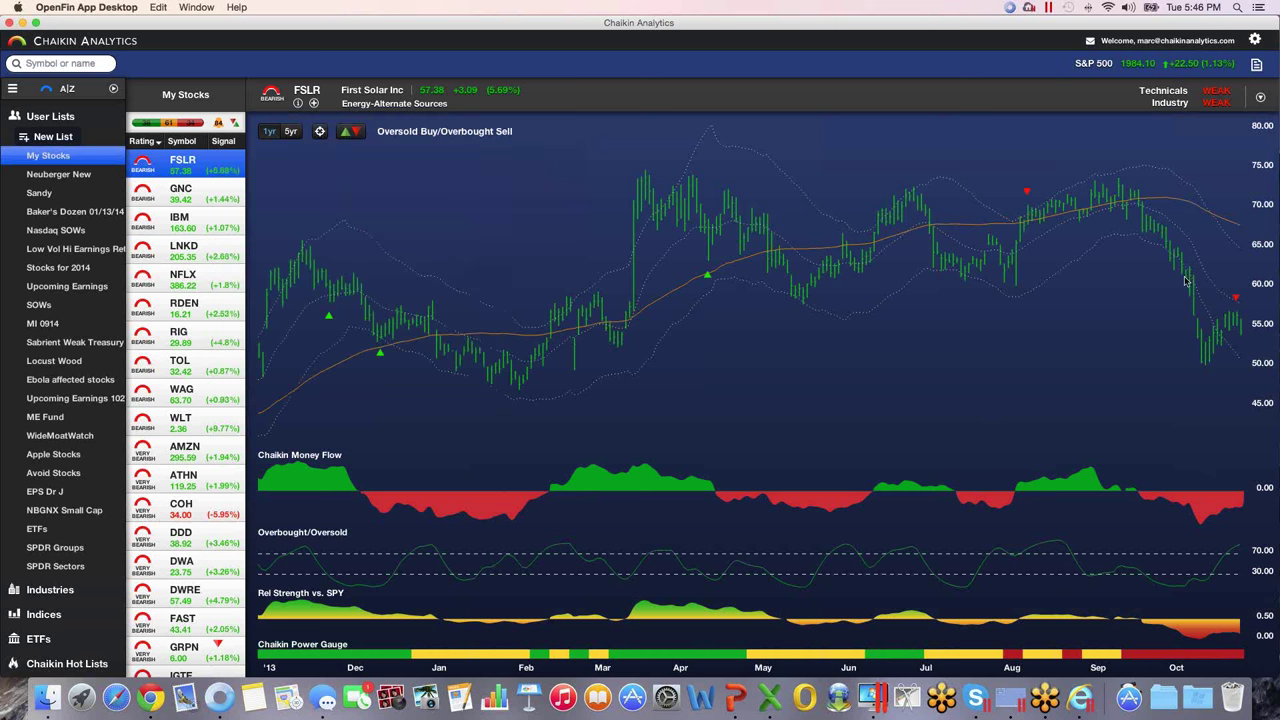